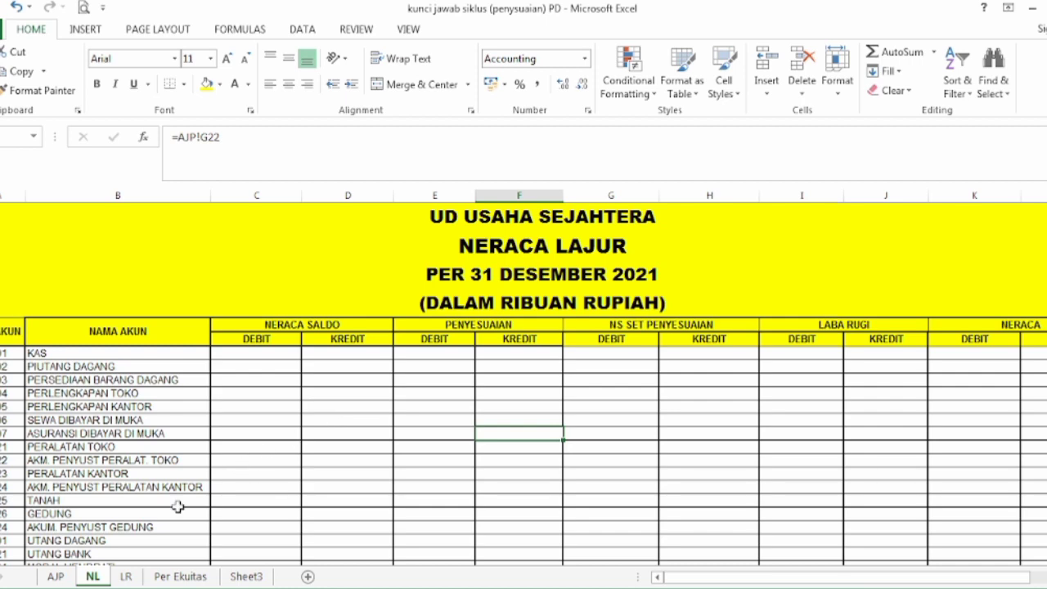
Step: Review the adjusting journal on the AJP sheet and the Neraca Saldo in the CONTOH STUDI KASUS PERUSAHAAN DAG workbook
click(56, 577)
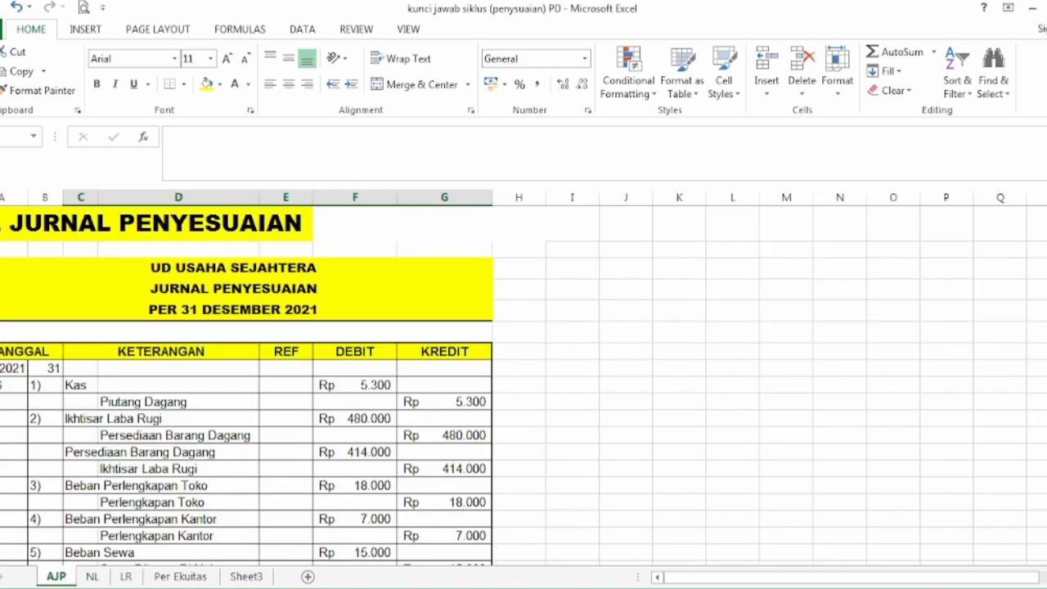
drag(1041, 254, 1041, 261)
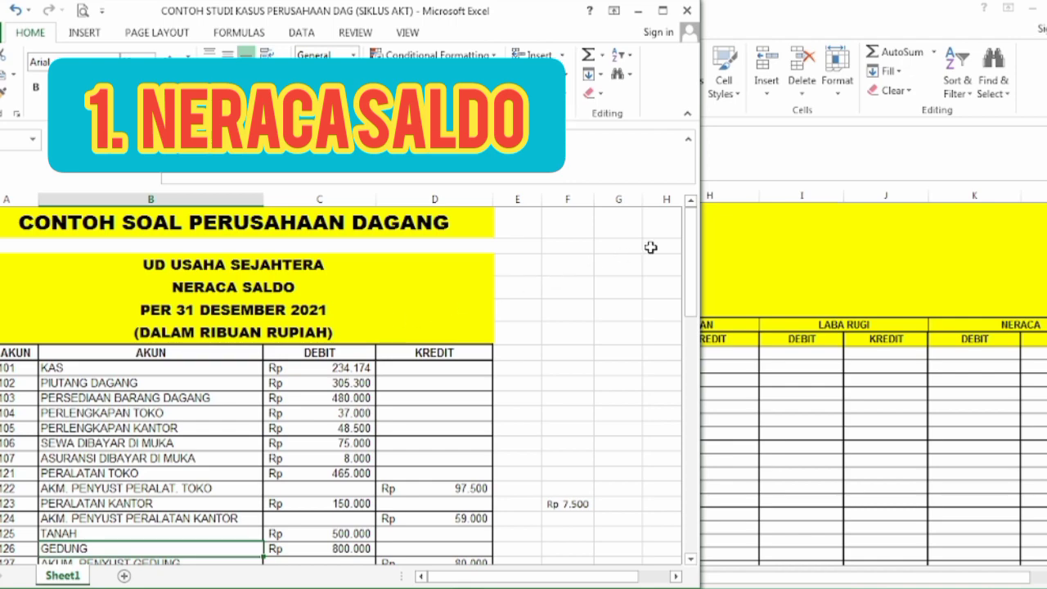
mouse_move(692, 239)
mouse_down()
mouse_move(695, 358)
mouse_move(695, 234)
mouse_up()
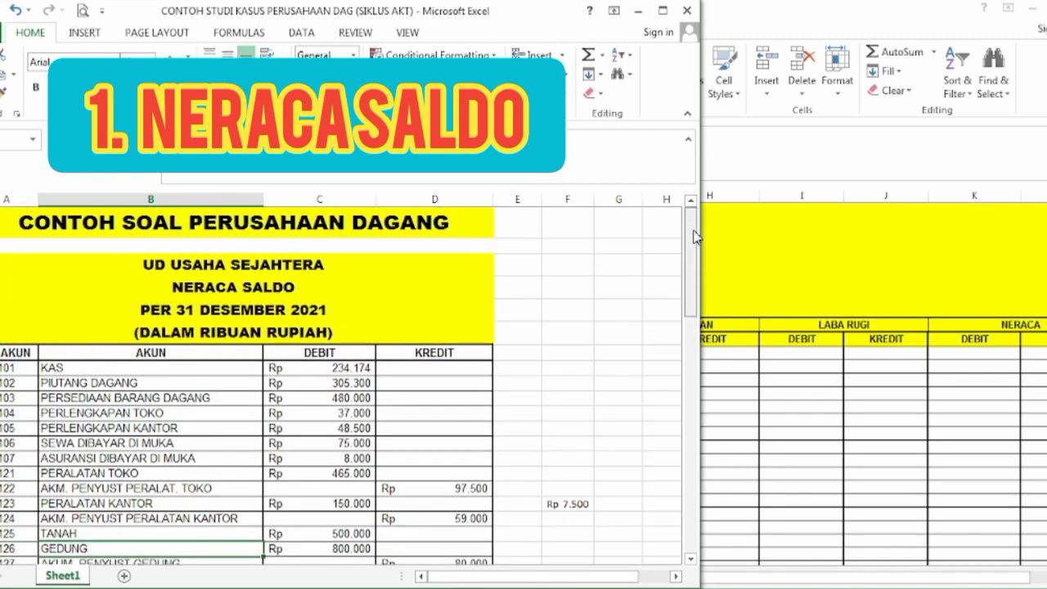
click(766, 253)
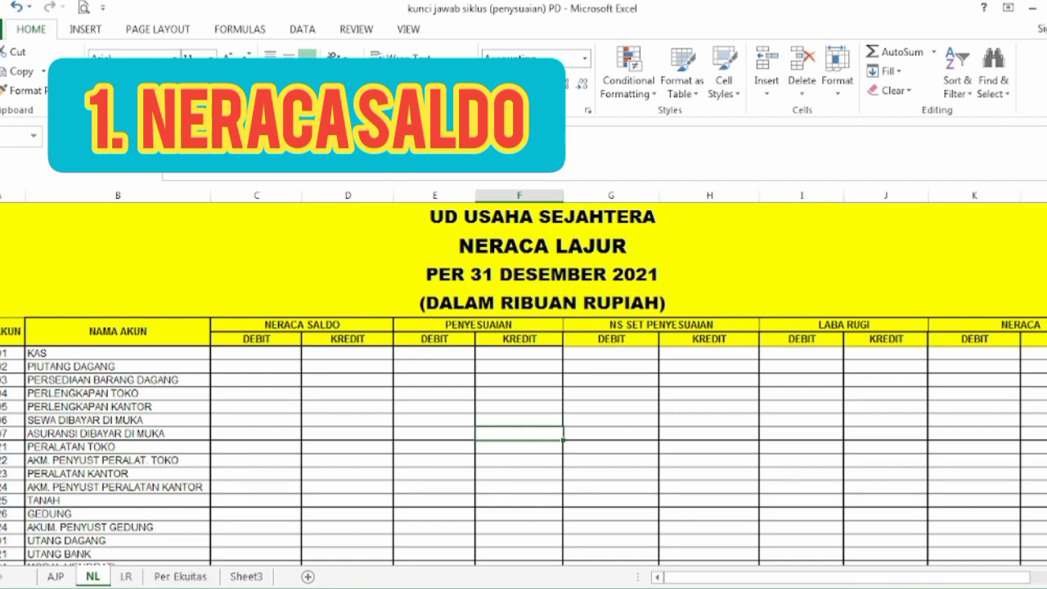
click(234, 588)
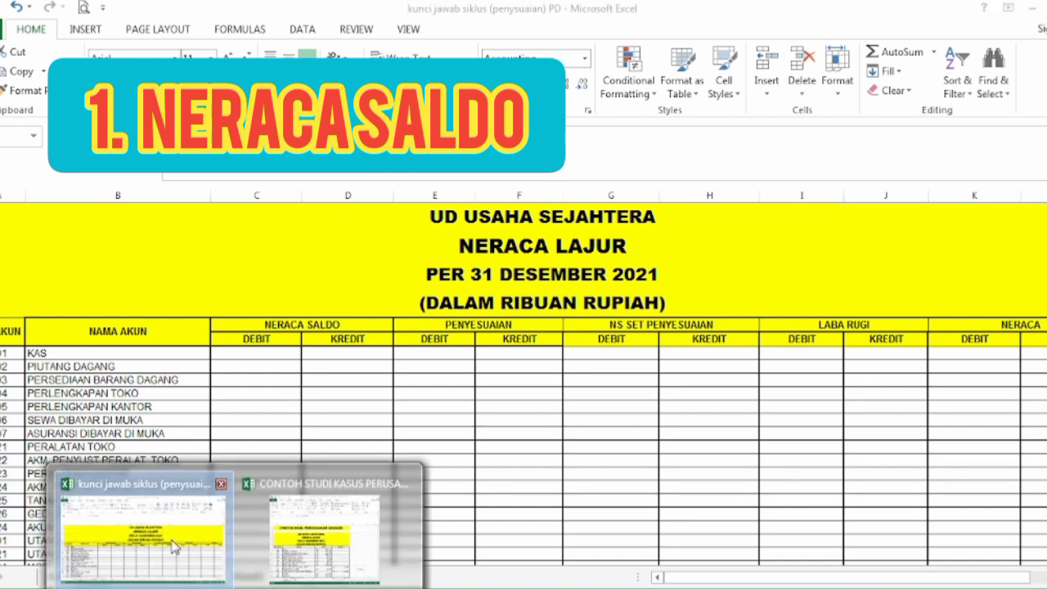
click(284, 560)
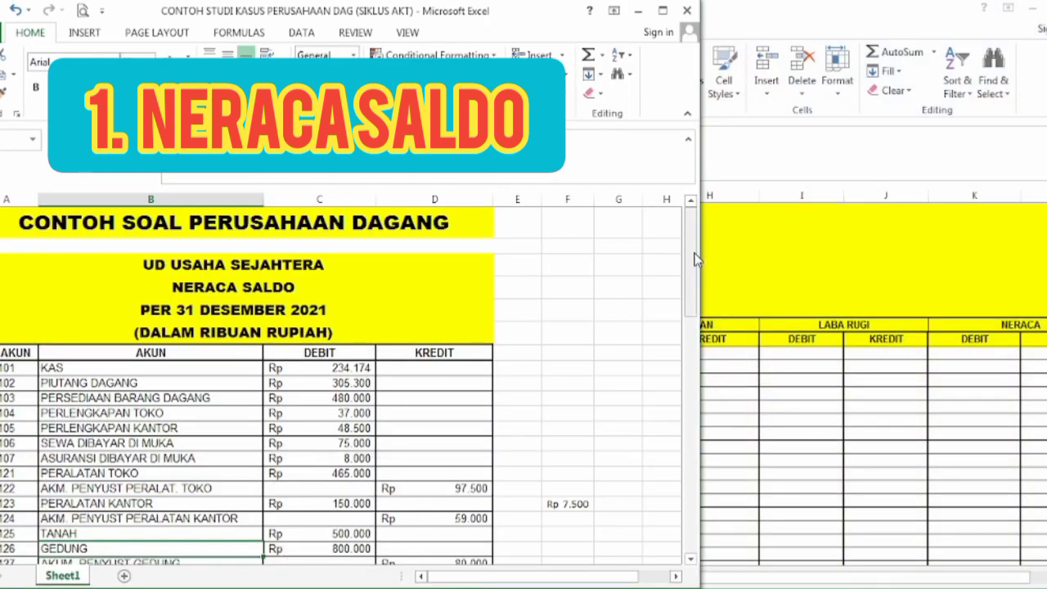
mouse_move(694, 258)
mouse_down()
mouse_move(702, 326)
mouse_move(695, 263)
mouse_up()
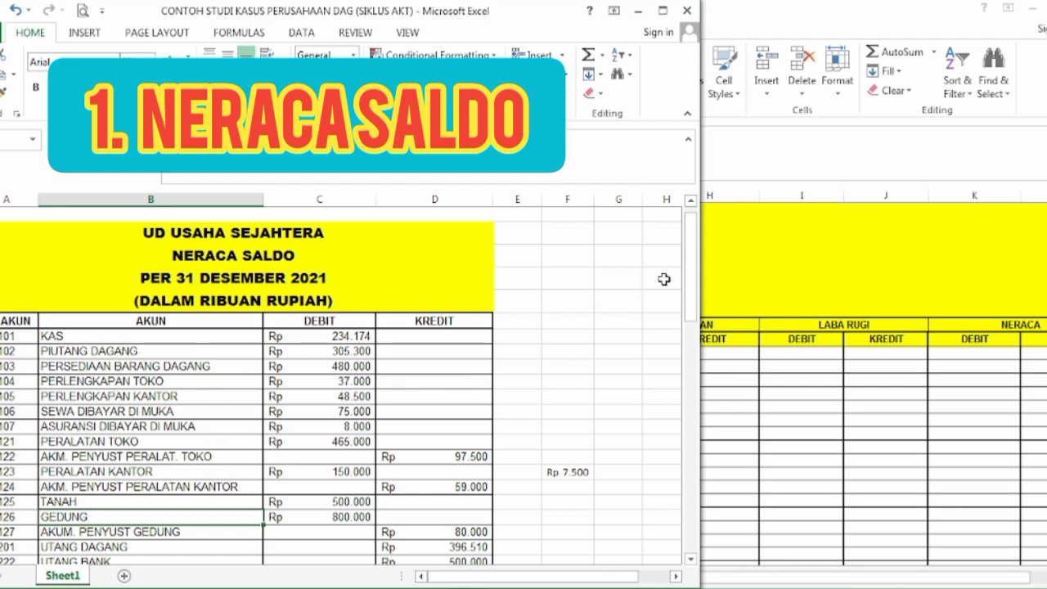
drag(692, 282, 694, 375)
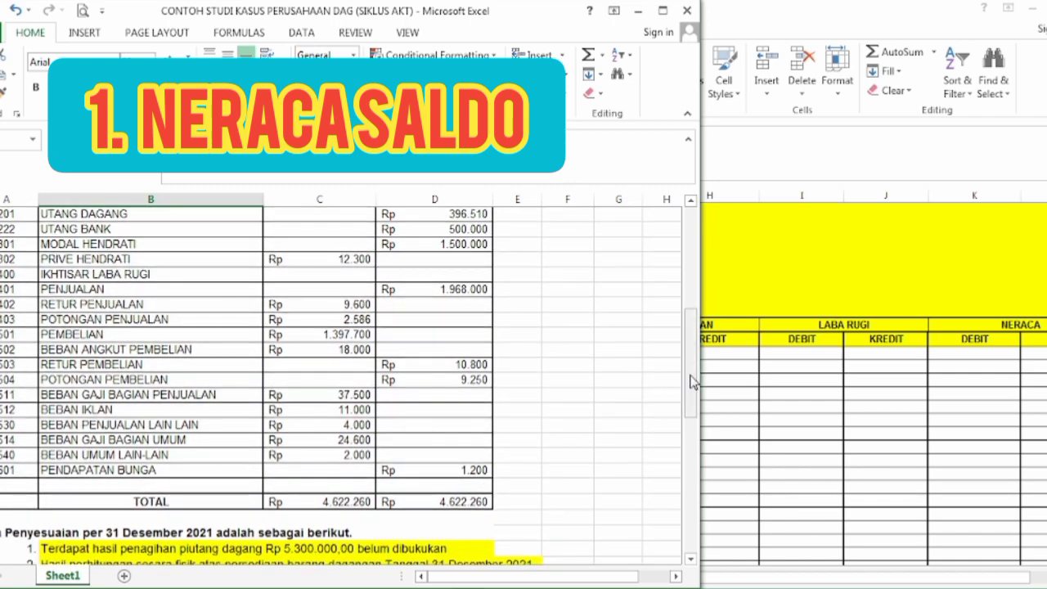
drag(693, 381, 693, 277)
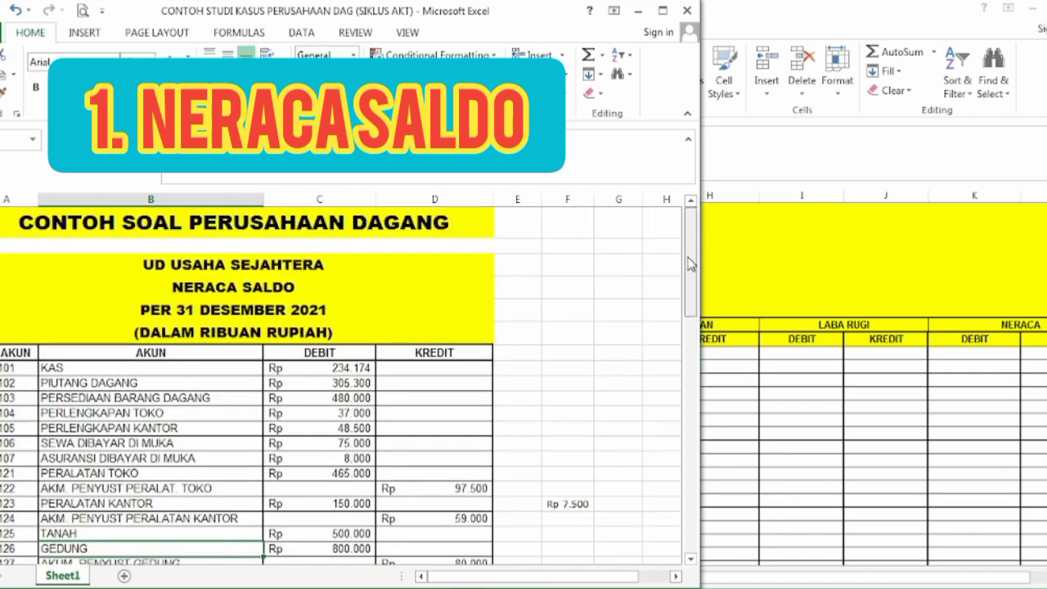
Step: On the NL sheet, set the Neraca Saldo debit and credit cells from KAS through BEBAN PENYUST GEDUNG KANTOR to a black font
click(778, 255)
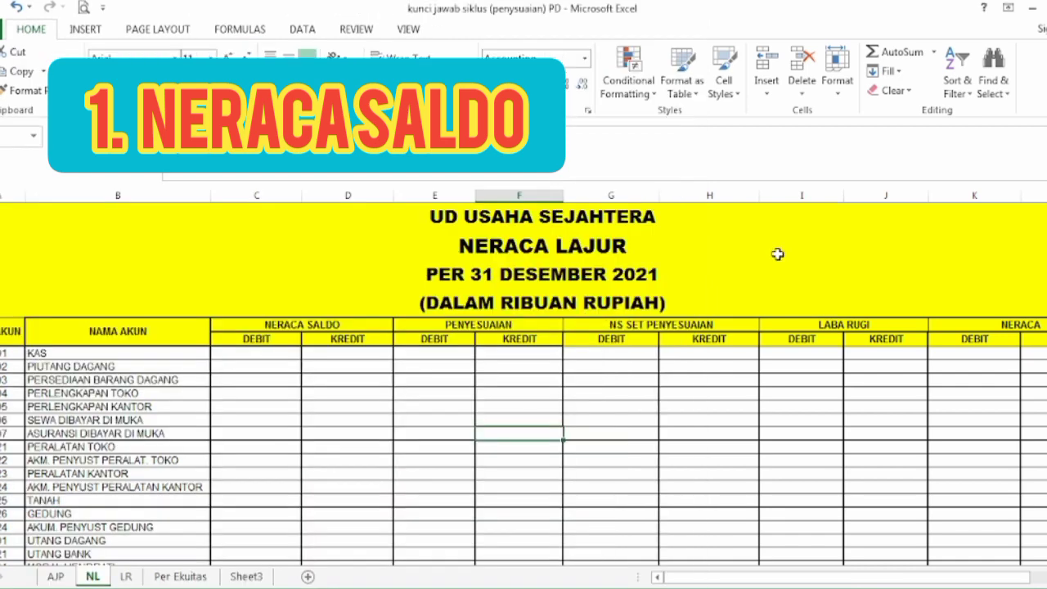
click(243, 354)
key(shift+Right)
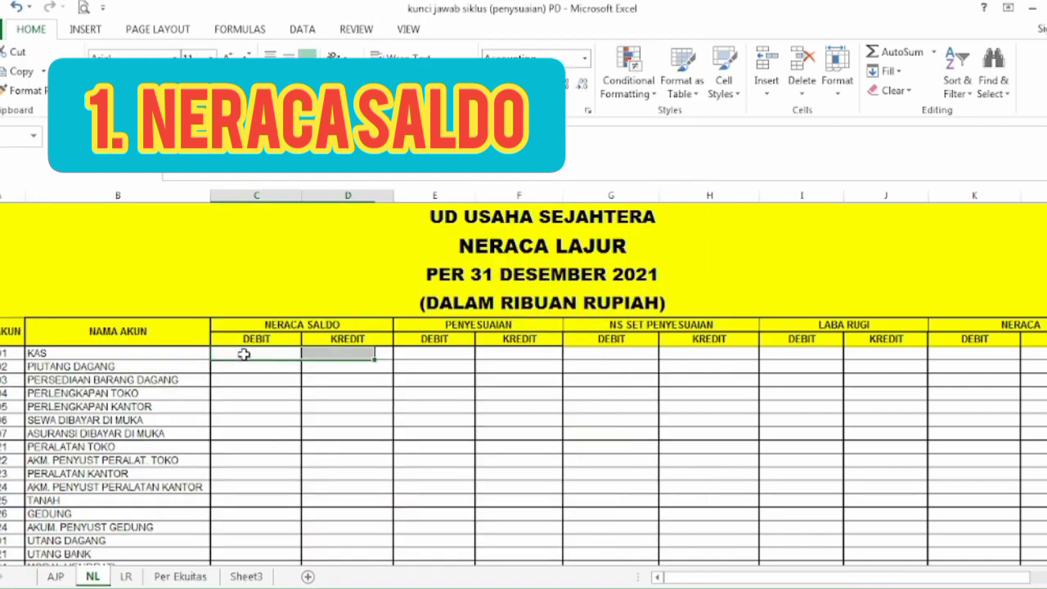
key(shift+Down)
key(shift+Down)
key(shift+Down)
key(shift+Down)
key(shift+Down)
key(shift+Down)
key(shift+Down)
key(shift+Down)
key(shift+Down)
key(shift+Down)
key(shift+Down)
key(shift+Down)
key(shift+Down)
key(shift+Down)
key(shift+Down)
key(shift+Down)
key(shift+Down)
key(shift+Down)
key(shift+Down)
key(shift+Down)
key(shift+Down)
key(shift+Down)
key(shift+Down)
key(shift+Down)
key(shift+Down)
key(shift+Down)
key(shift+Down)
key(shift+Down)
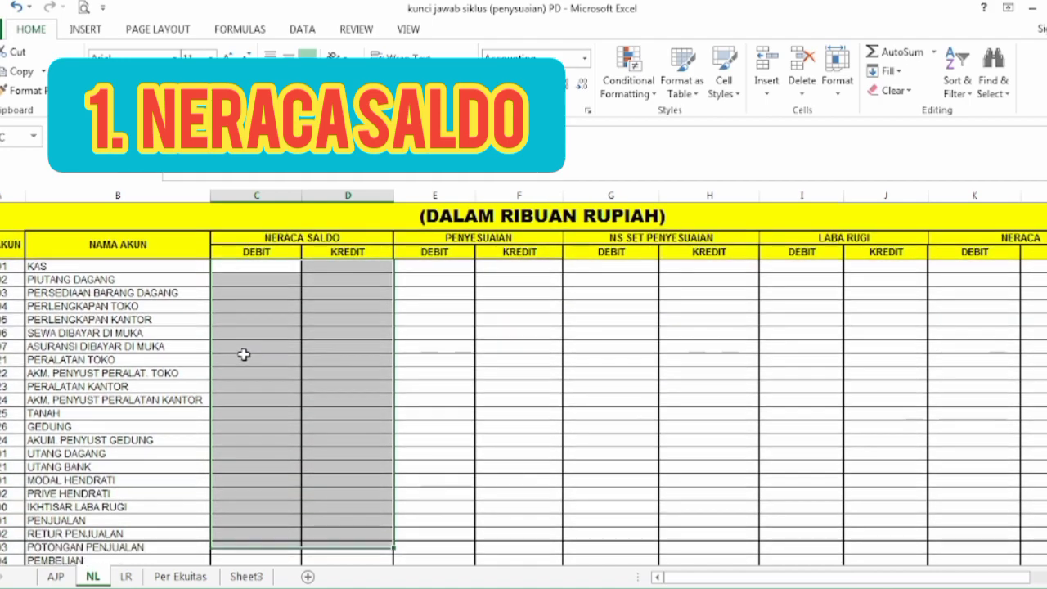
key(shift+Down)
key(shift+Down)
key(shift+Down)
key(shift+Down)
key(shift+Down)
key(shift+Down)
key(shift+Down)
key(shift+Down)
key(shift+Down)
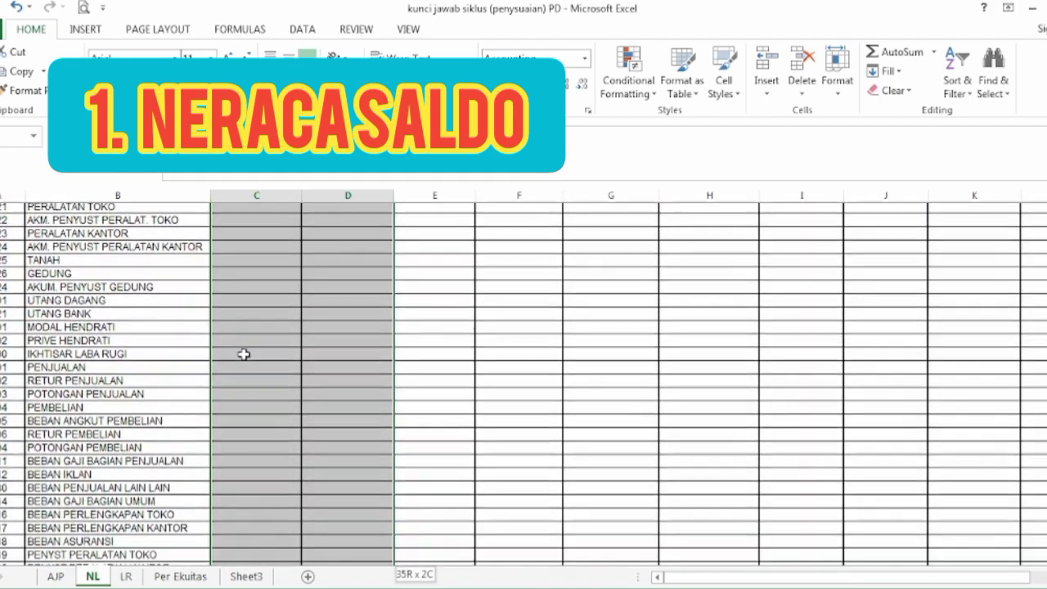
key(shift+Down)
key(shift+Down)
key(shift+Down)
key(shift+Down)
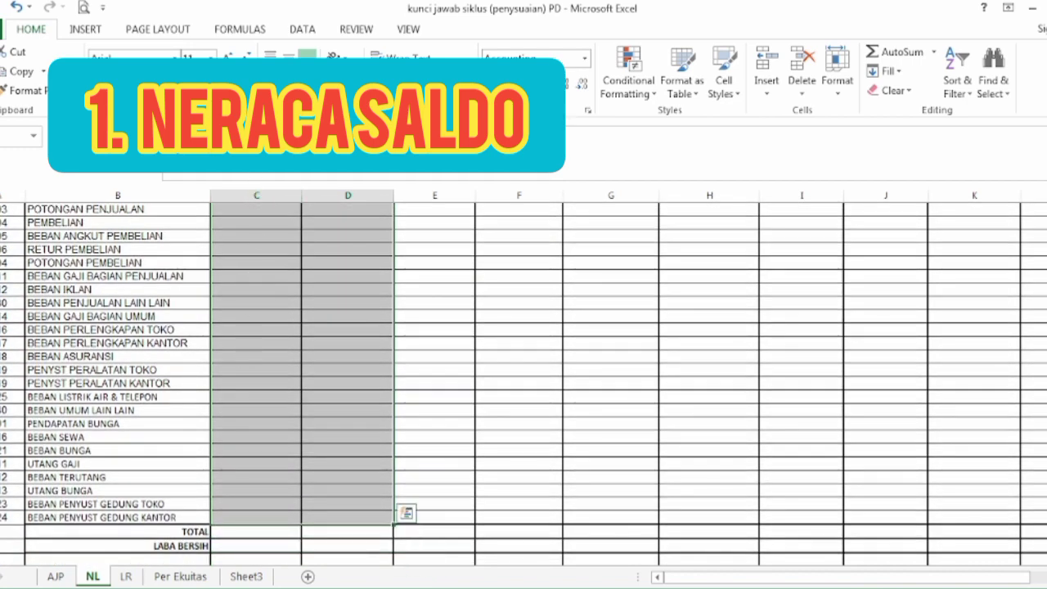
key(alt+h)
key(f)
key(c)
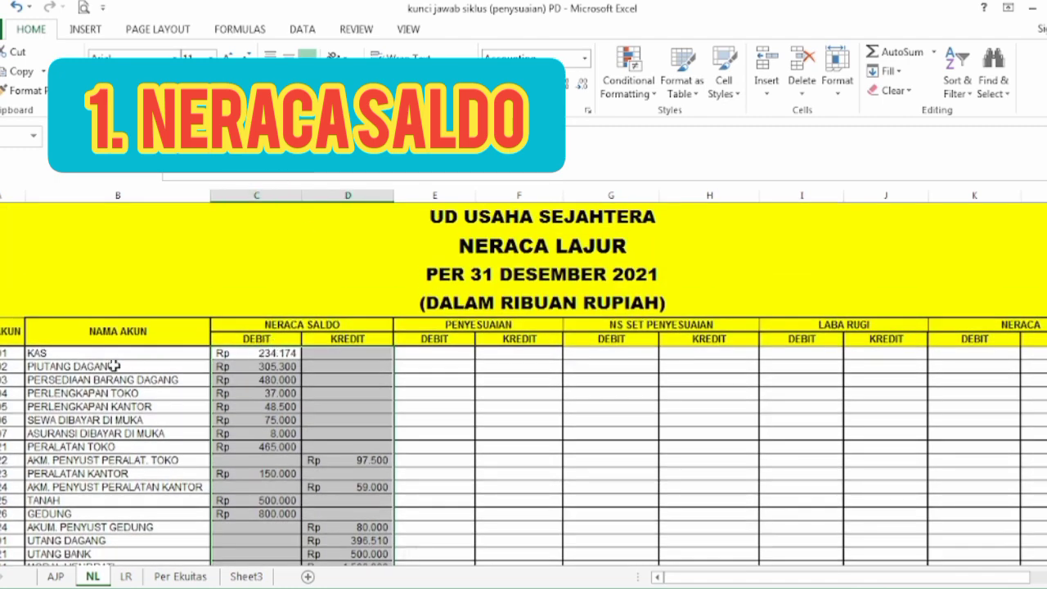
click(249, 354)
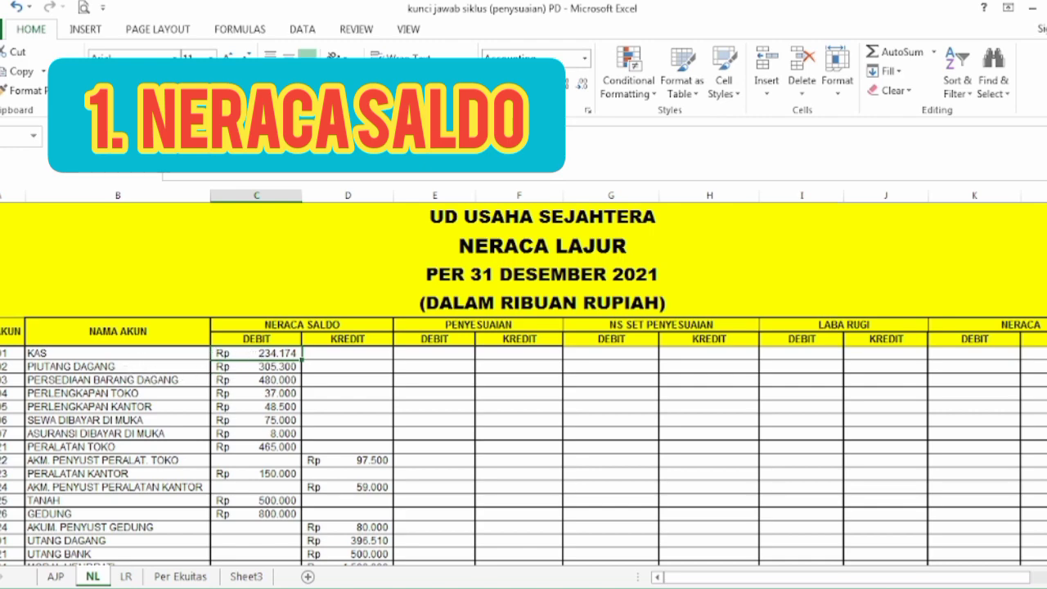
Step: Place the CONTOH STUDI KASUS workbook beside the worksheet, compare its Neraca Saldo amounts, and return to the NL sheet
click(235, 585)
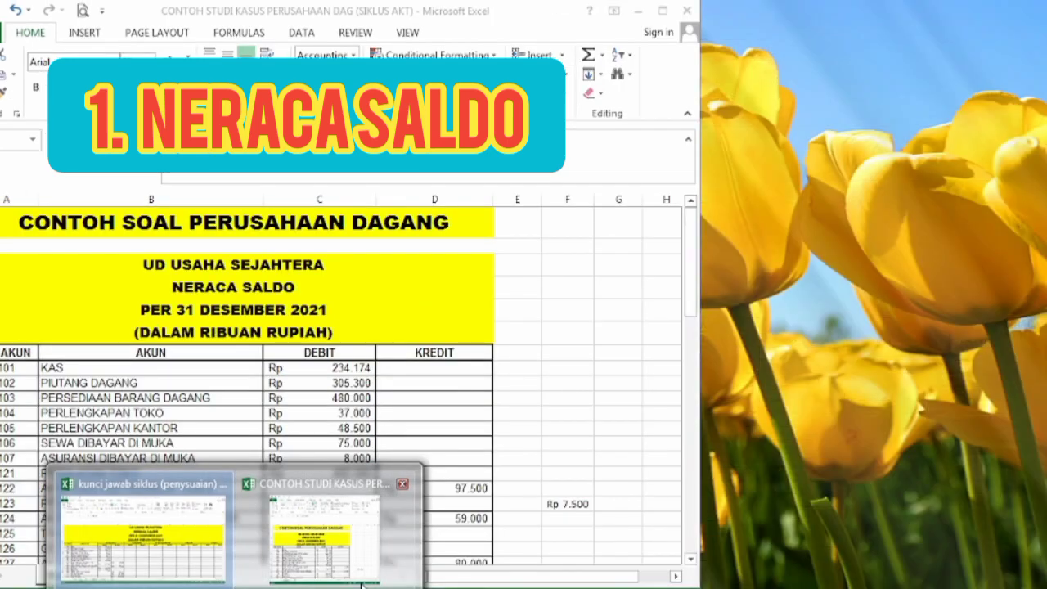
click(326, 524)
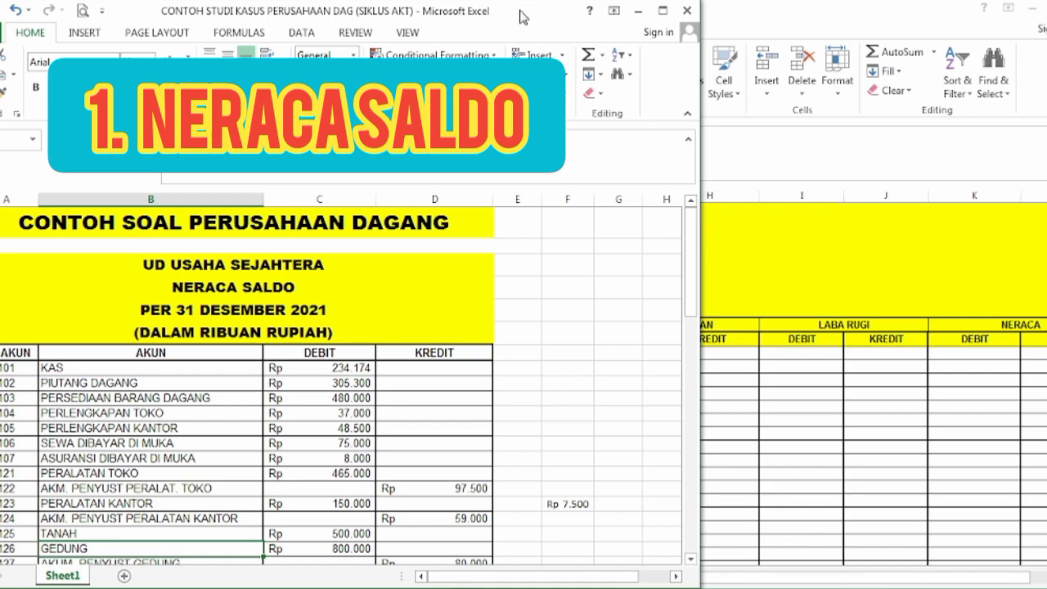
drag(522, 16, 997, 20)
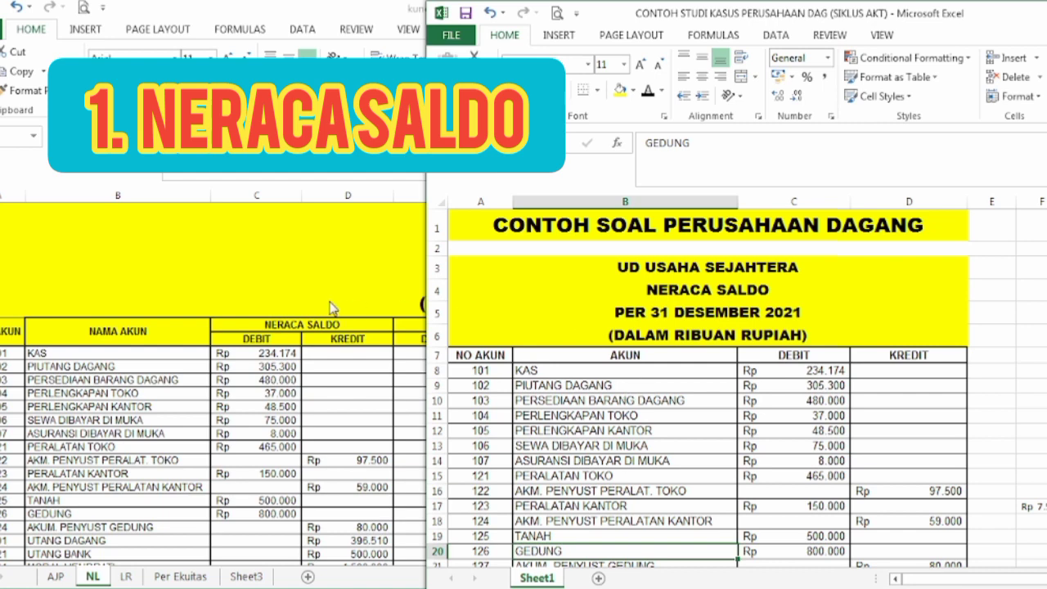
key(alt+Tab)
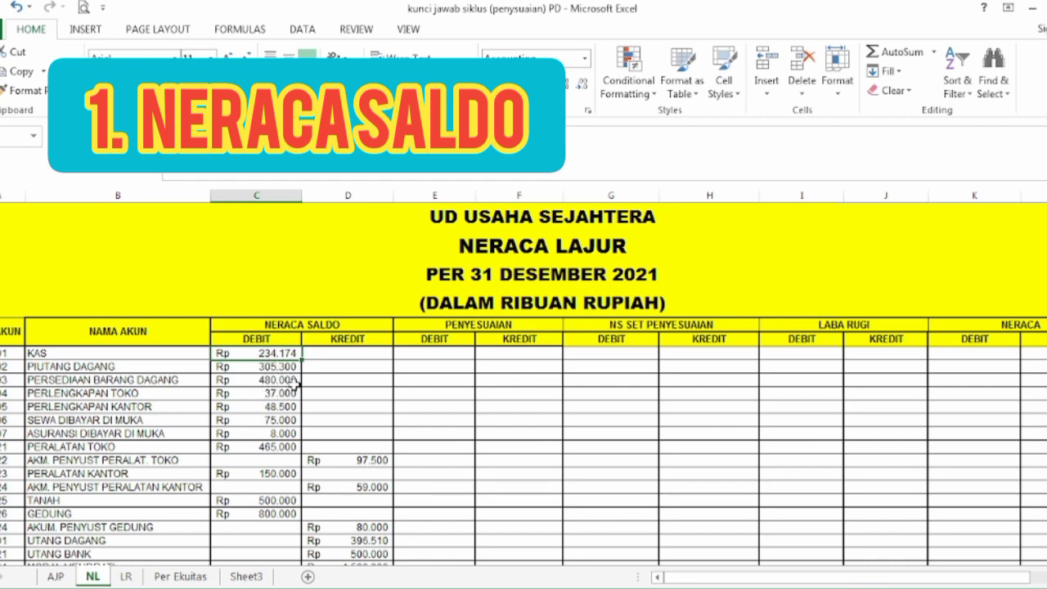
Step: Sum the Neraca Saldo debit and credit columns in the TOTAL row
drag(1046, 236, 1046, 252)
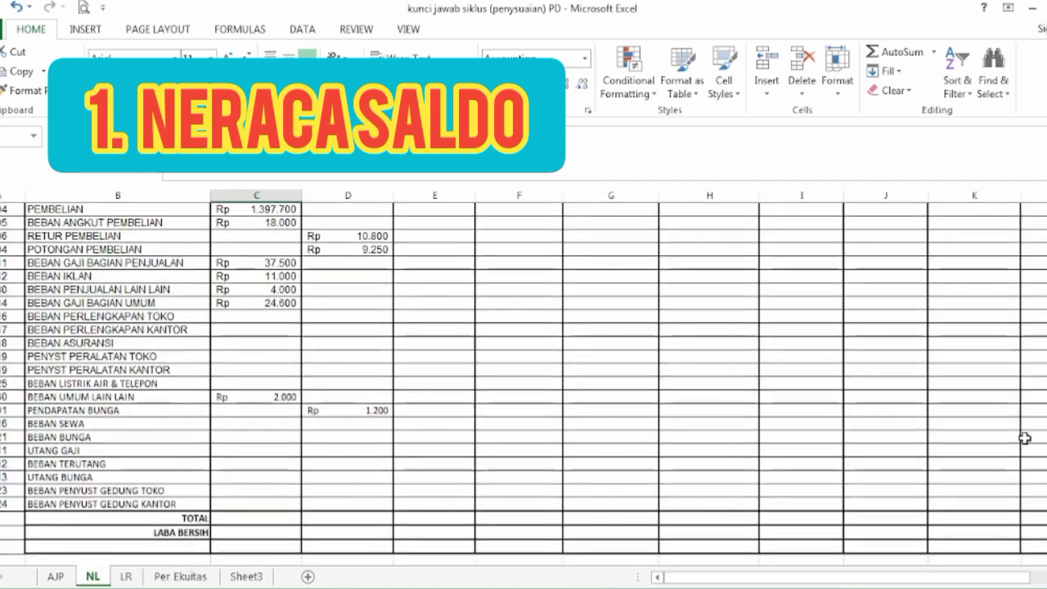
click(217, 518)
key(shift+Right)
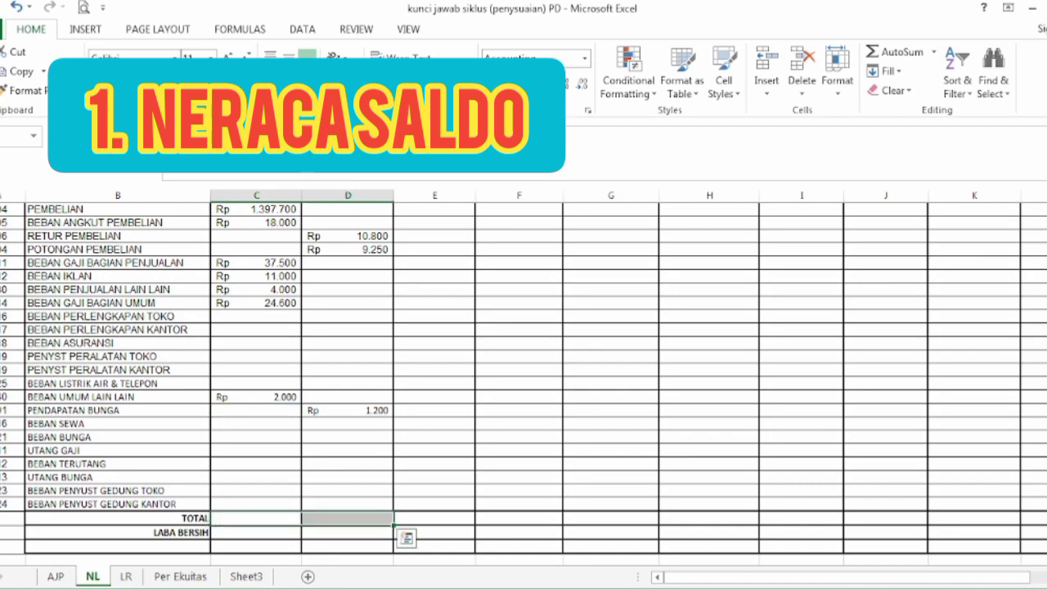
key(alt+equal)
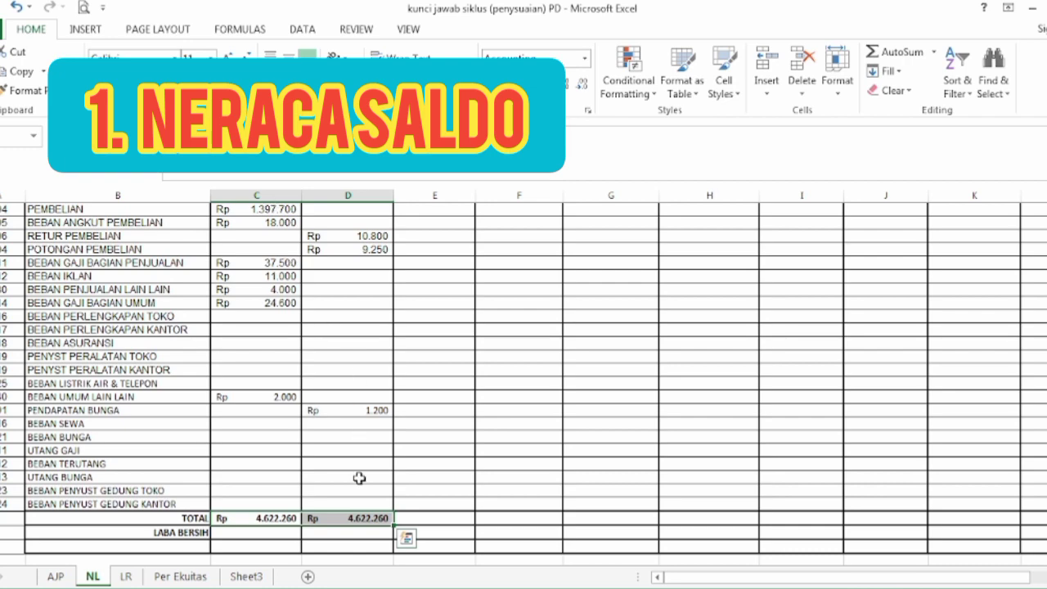
key(Escape)
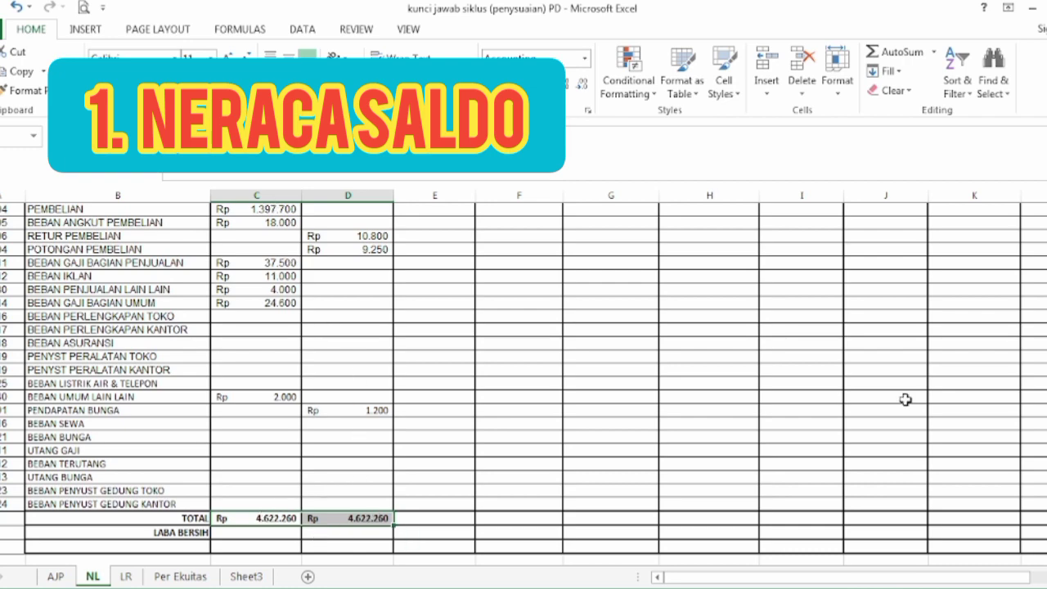
Step: Check the Kas entry on the AJP sheet and enter 5.300 in the KAS row's Penyesuaian debit cell, linked to AJP!F9
drag(1046, 433, 1046, 405)
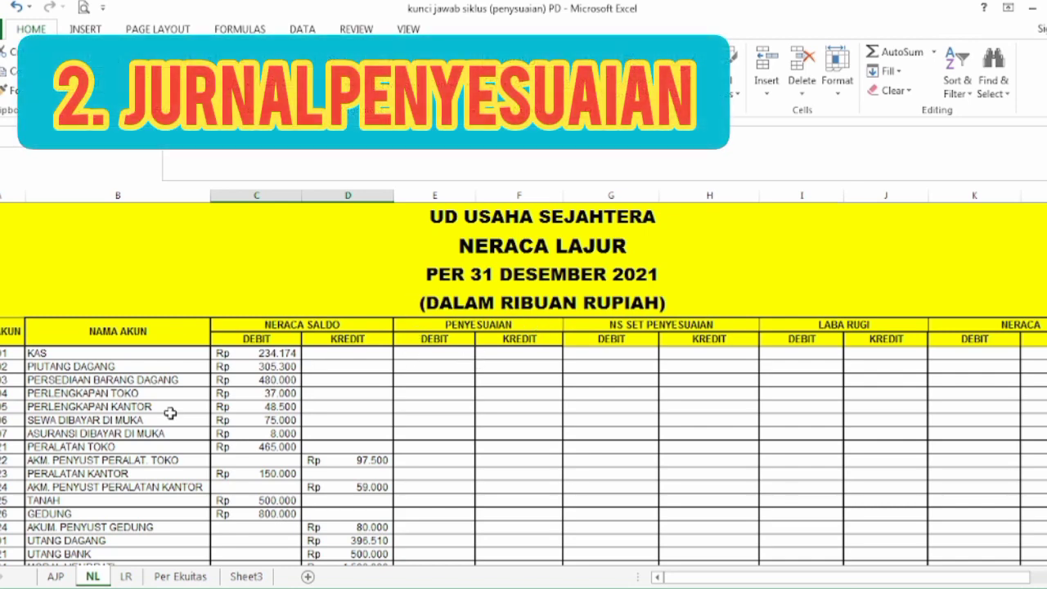
click(58, 577)
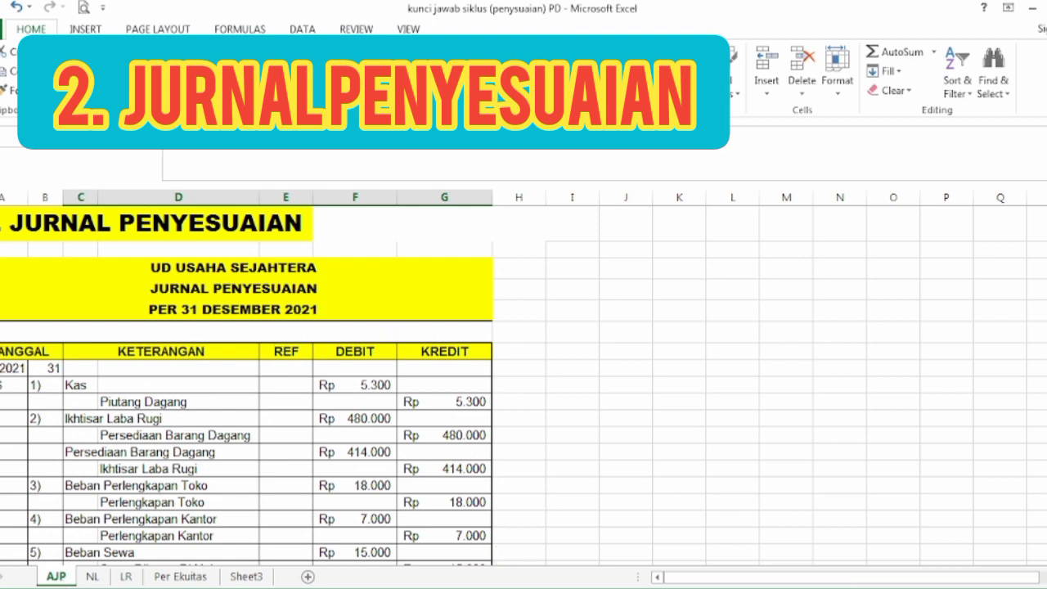
scroll(524, 384, down, 1)
scroll(524, 384, down, 2)
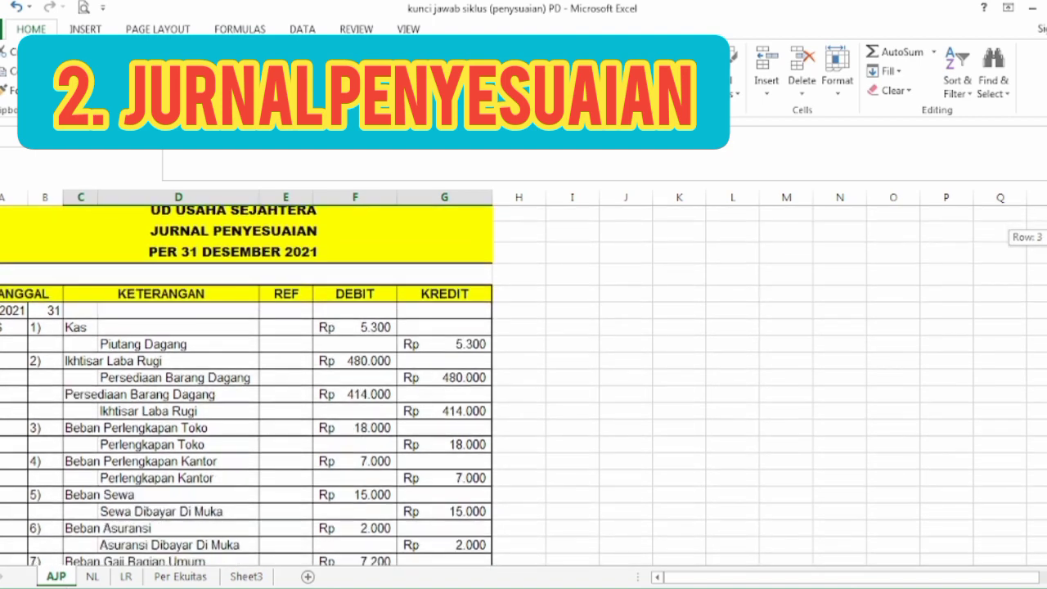
scroll(524, 385, down, 1)
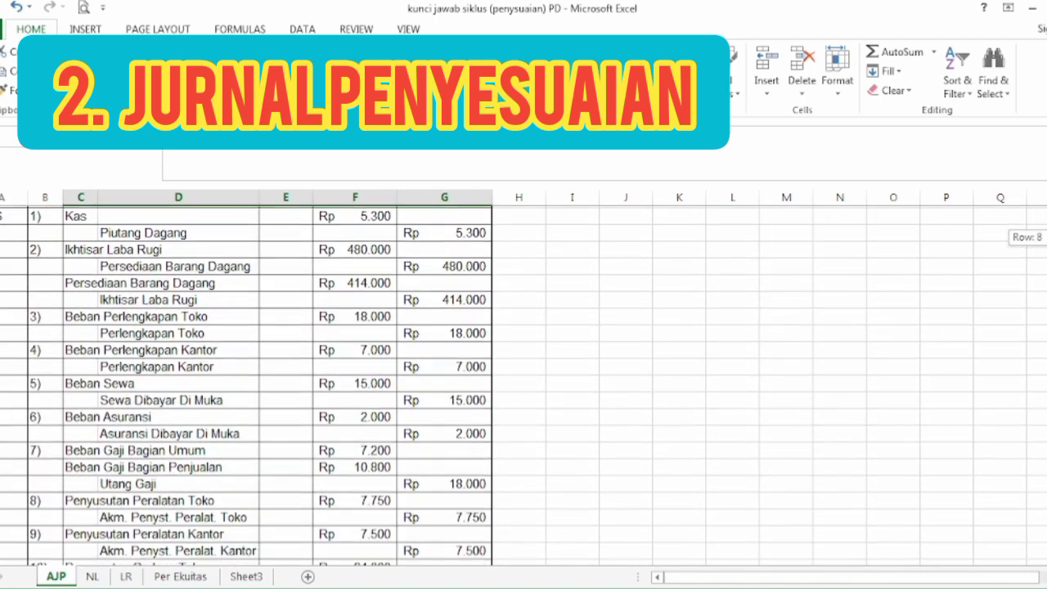
click(376, 234)
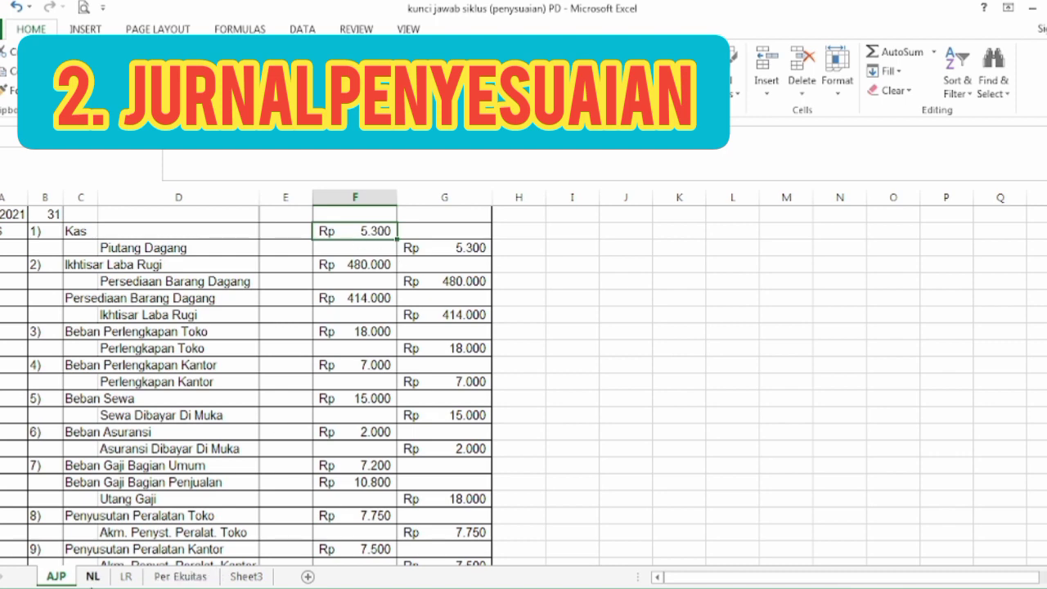
click(91, 580)
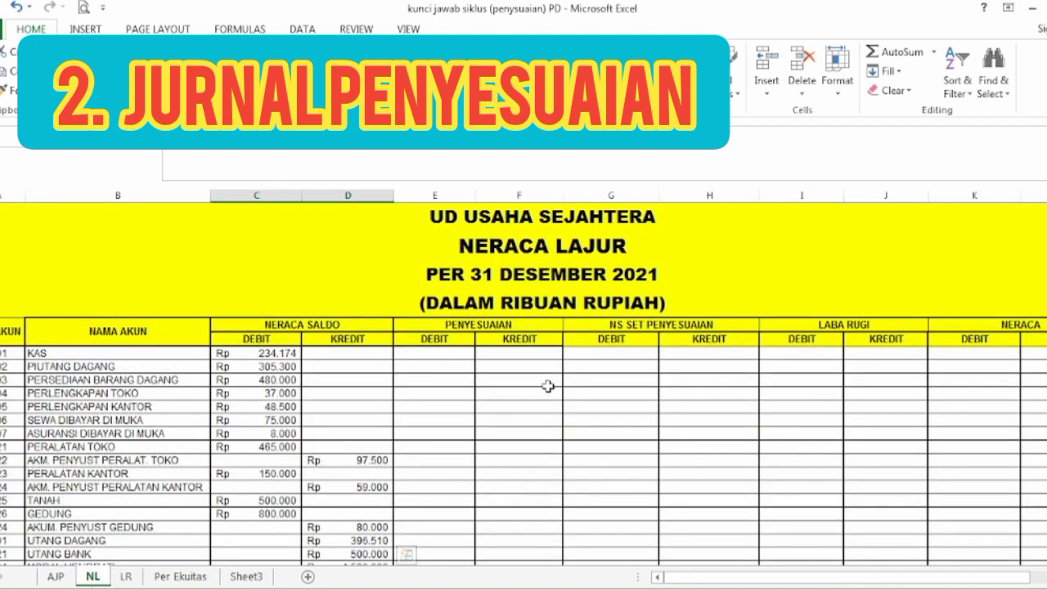
click(457, 353)
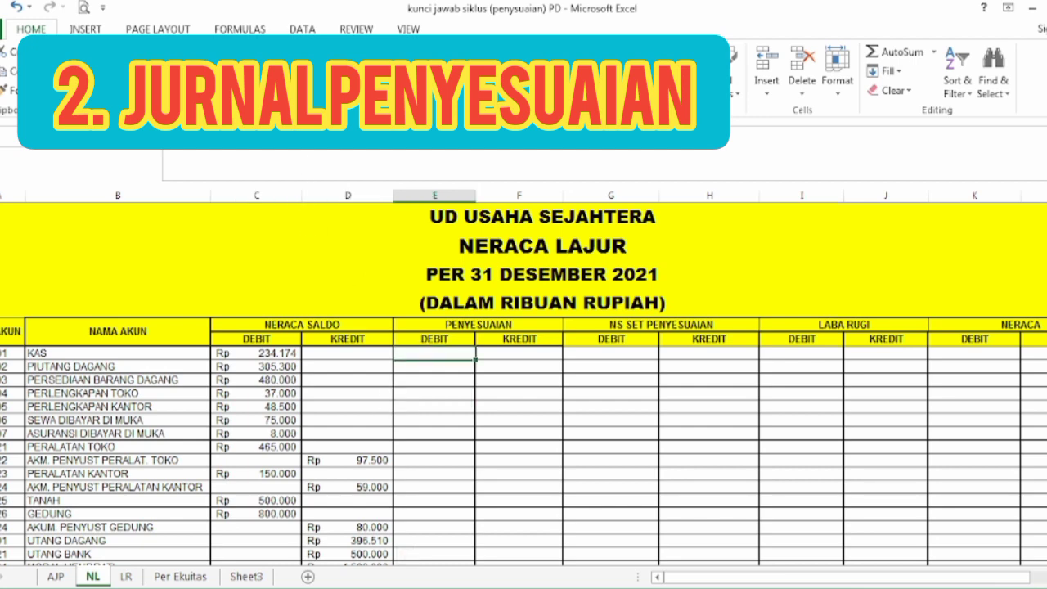
text(5.300)
Step: Check the Piutang Dagang entry in AJP and fill the PIUTANG DAGANG row's Penyesuaian credit cell with 5.300, linked to AJP!G10
mouse_move(129, 585)
click(55, 577)
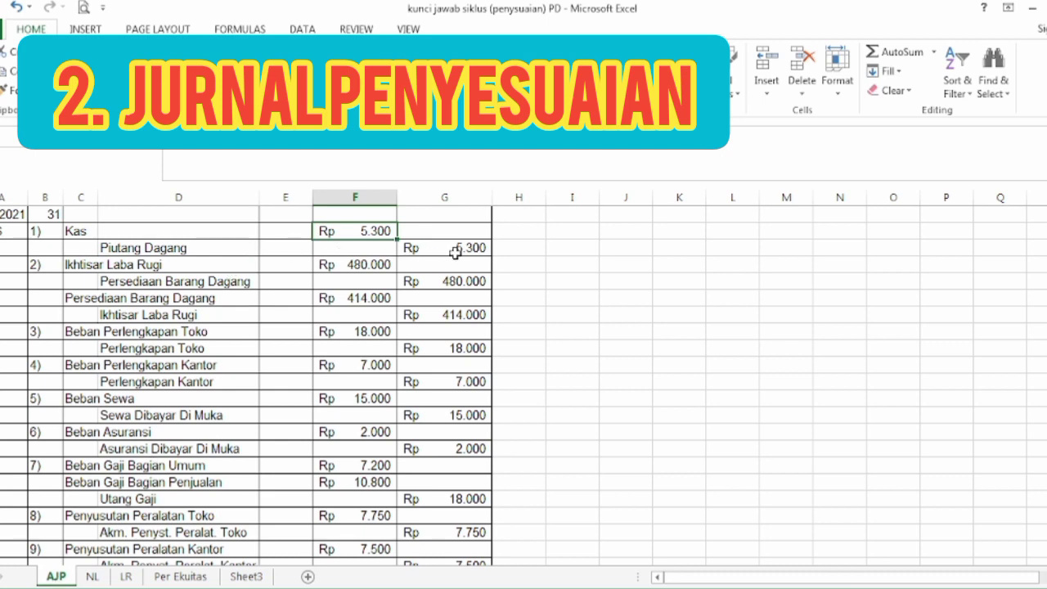
click(90, 577)
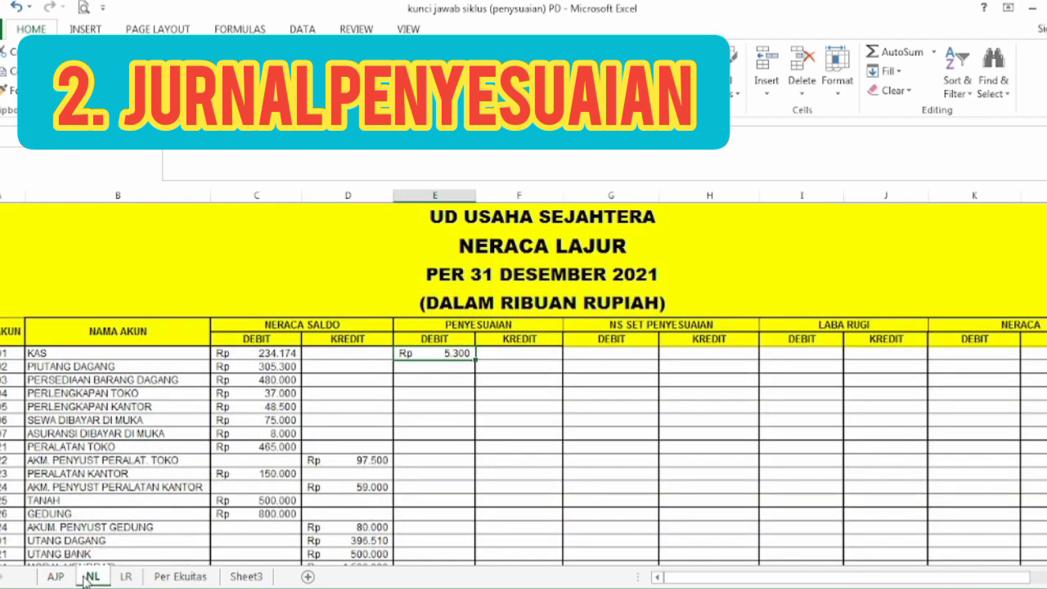
click(540, 369)
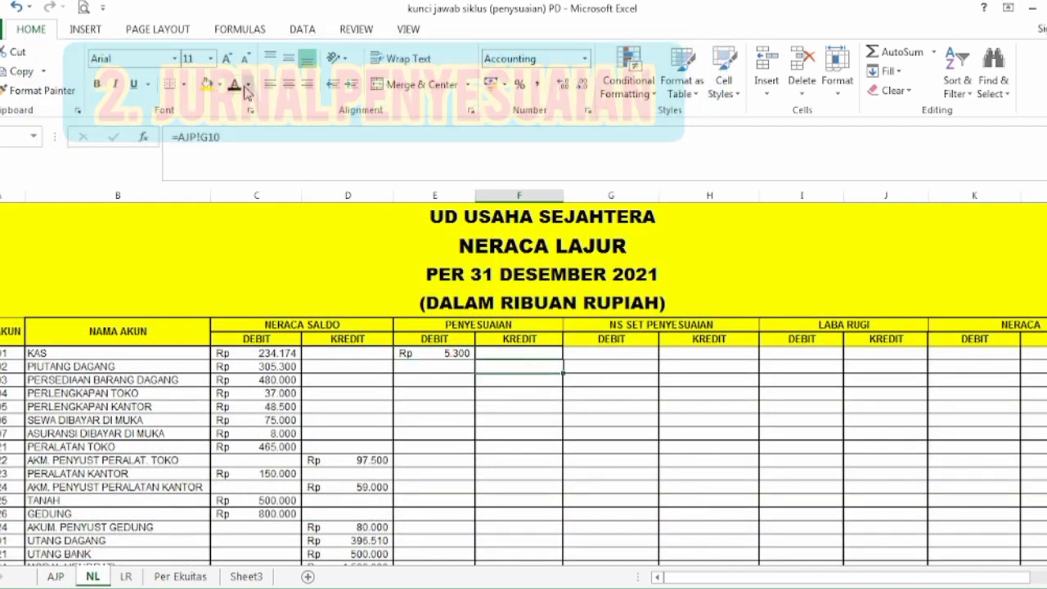
click(431, 352)
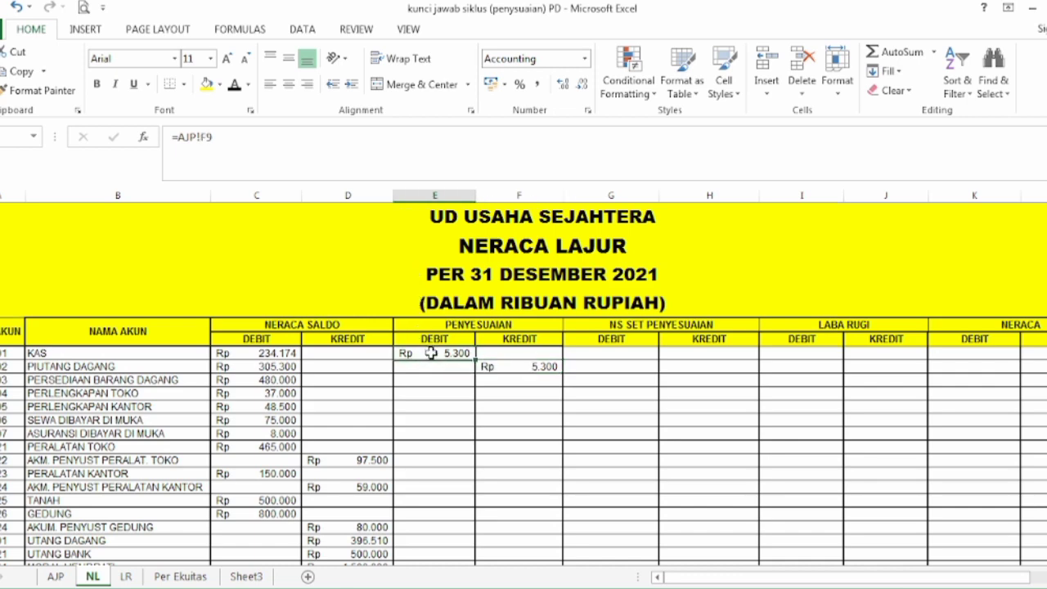
Step: Reveal the Penyesuaian debit and credit amounts from KAS through BEBAN PENYUST GEDUNG KANTOR by setting their font colour to black
key(shift+Right)
key(shift+Down)
key(shift+Down)
key(shift+Down)
key(shift+Down)
key(shift+Down)
key(shift+Down)
key(shift+Down)
key(shift+Down)
key(shift+Down)
key(shift+Down)
key(shift+Down)
key(shift+Down)
key(shift+Down)
key(shift+Down)
key(shift+Down)
key(shift+Down)
key(shift+Down)
key(shift+Down)
key(shift+Down)
key(shift+Down)
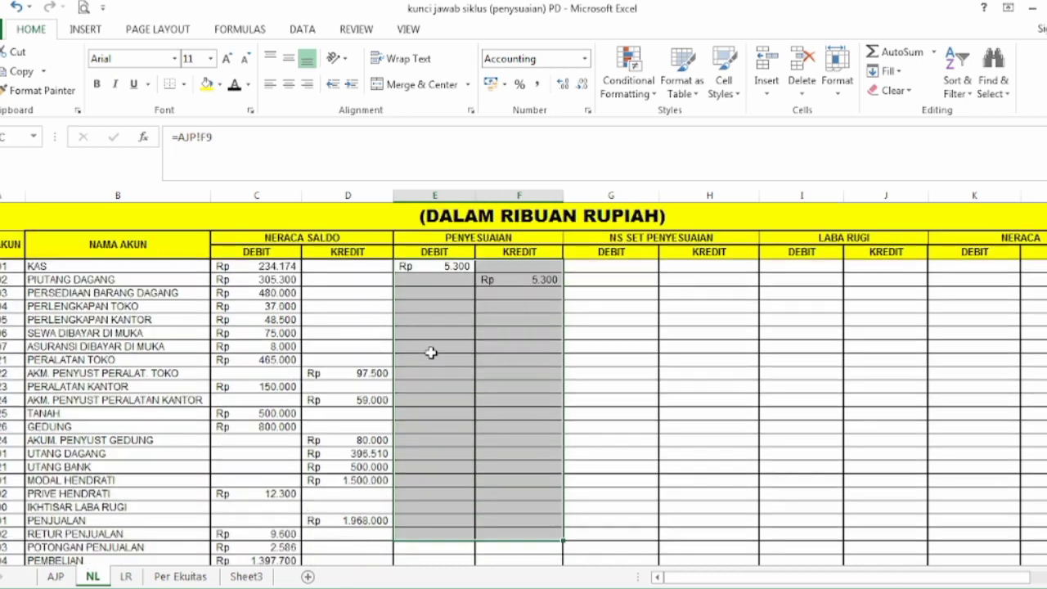
key(shift+Down)
key(shift+Down)
key(shift+Down)
key(shift+Down)
key(shift+Down)
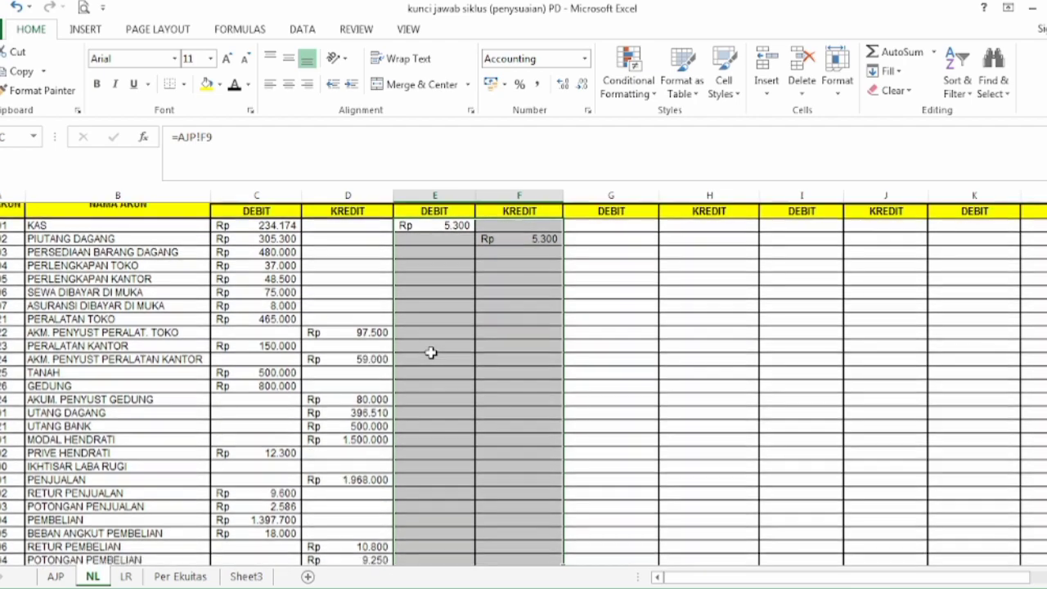
key(shift+Down)
key(shift+Down)
key(shift+Down)
key(shift+Down)
key(shift+Down)
key(shift+Down)
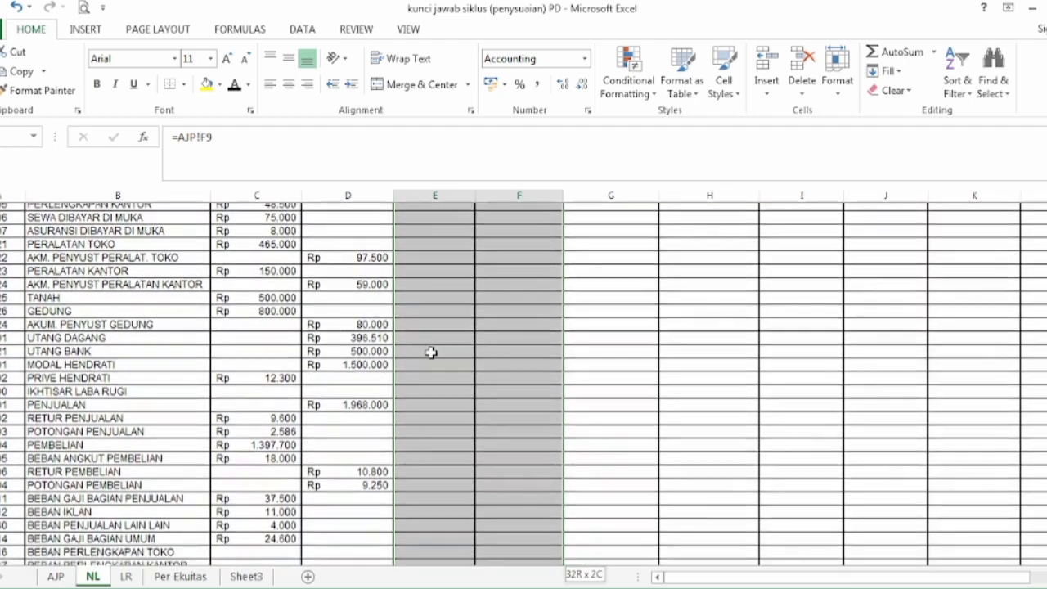
key(shift+Down)
key(shift+Down)
key(shift+Down)
key(shift+Down)
key(shift+Down)
key(shift+Down)
key(shift+Down)
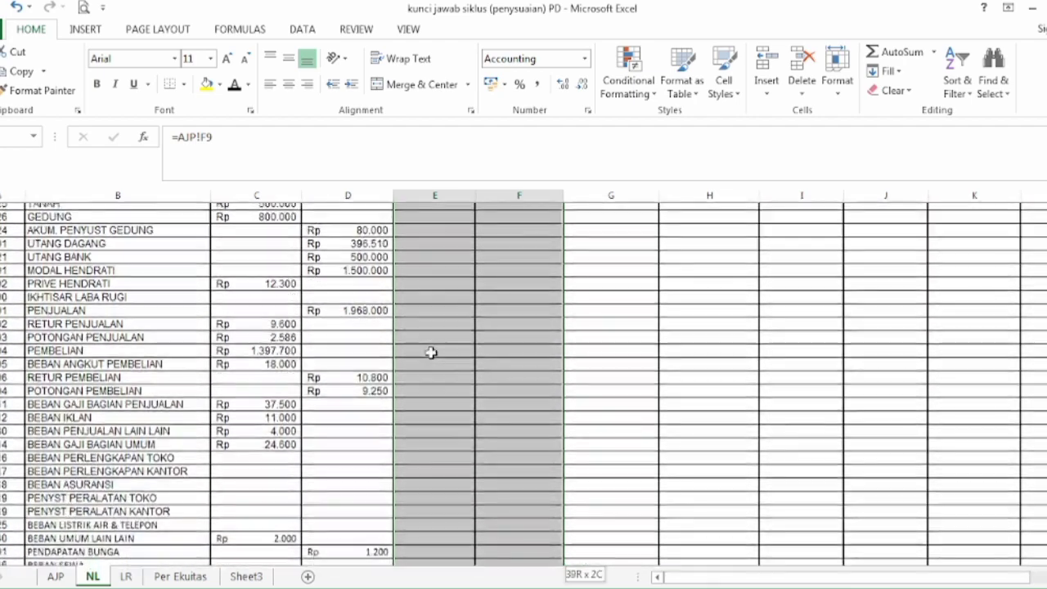
key(shift+Down)
key(shift+Down)
key(shift+Down)
key(shift+Down)
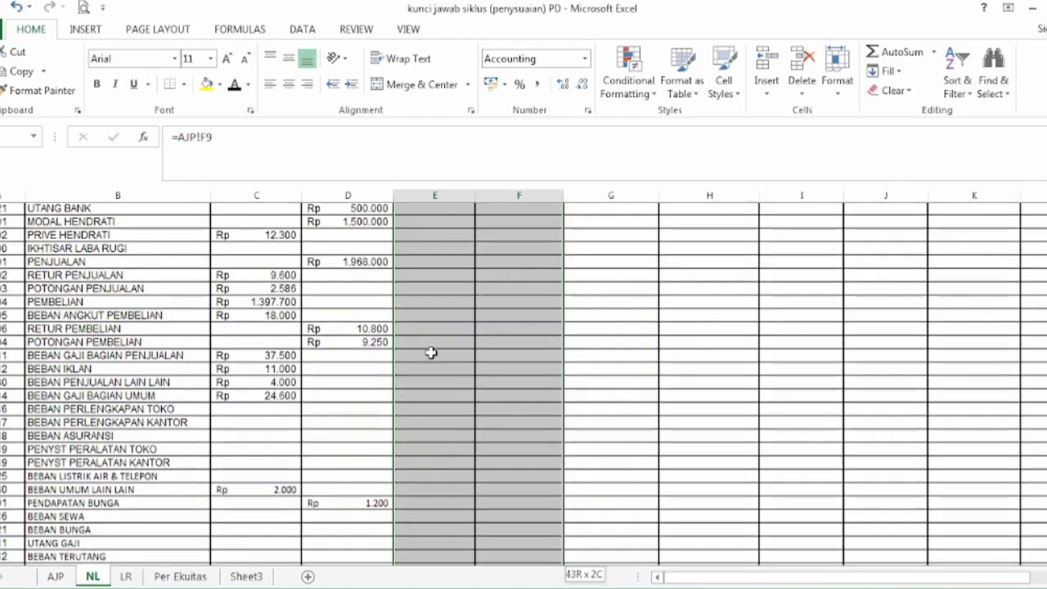
key(shift+Down)
key(shift+Down)
key(shift+Down)
key(shift+Down)
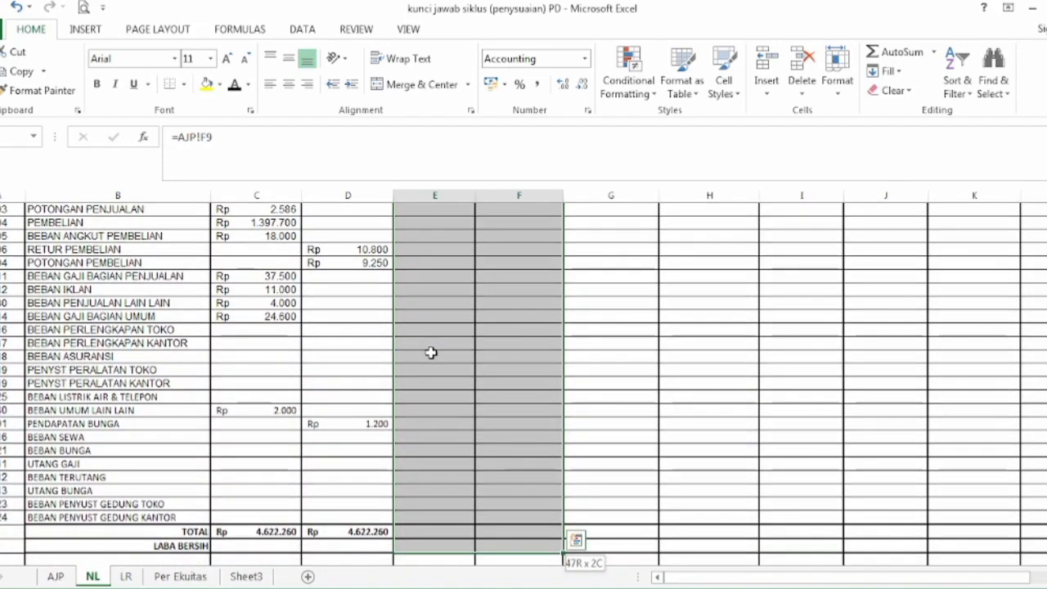
key(shift+Up)
key(shift+Up)
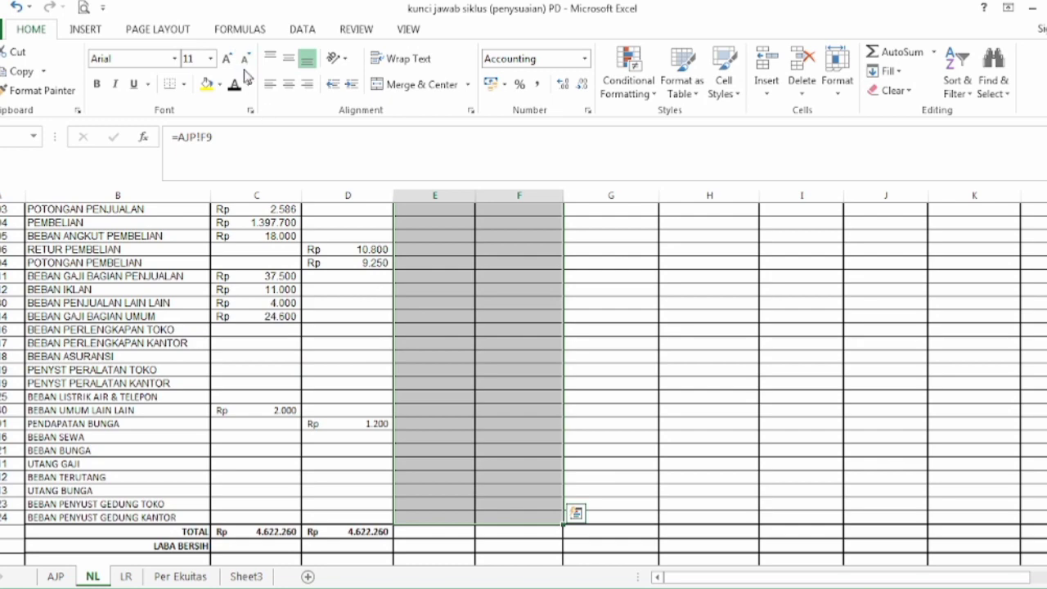
key(ctrl+BackSpace)
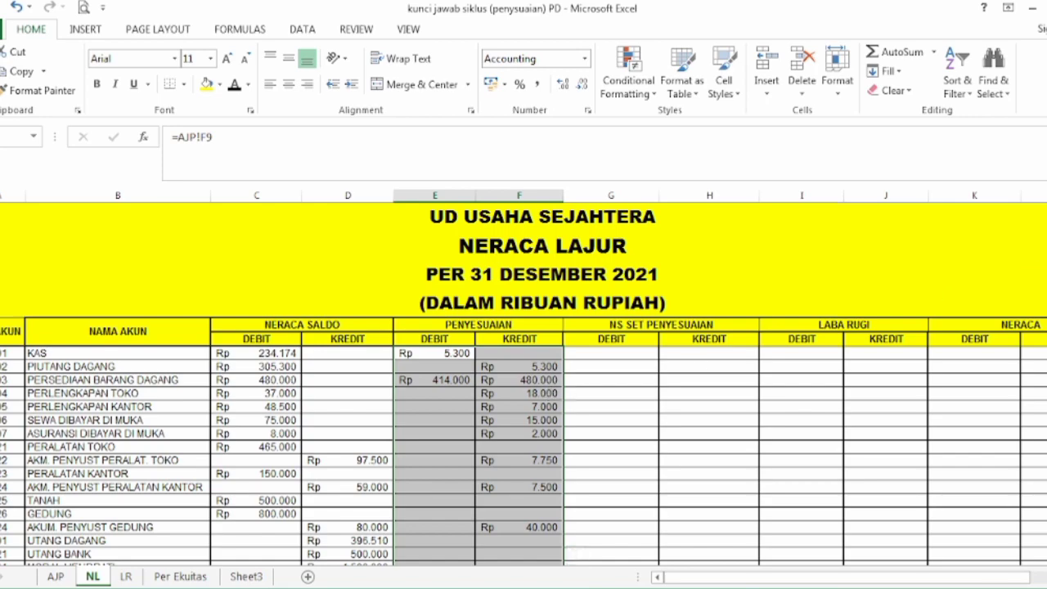
Step: Set the font colour of the Penyesuaian debit and credit sums in the TOTAL row to black
scroll(524, 384, down, 9)
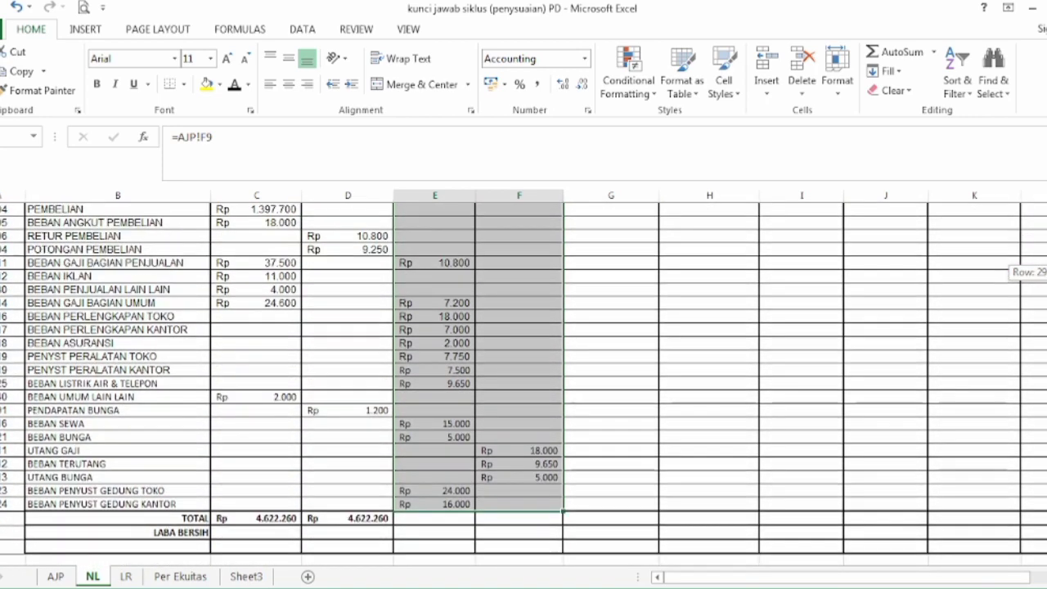
click(448, 518)
key(shift+Right)
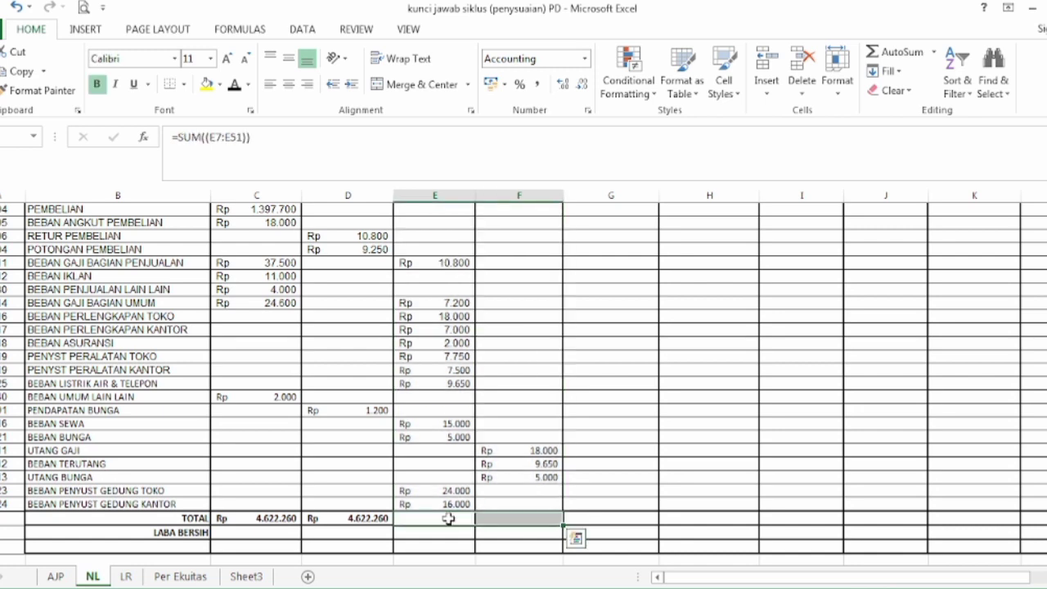
click(234, 87)
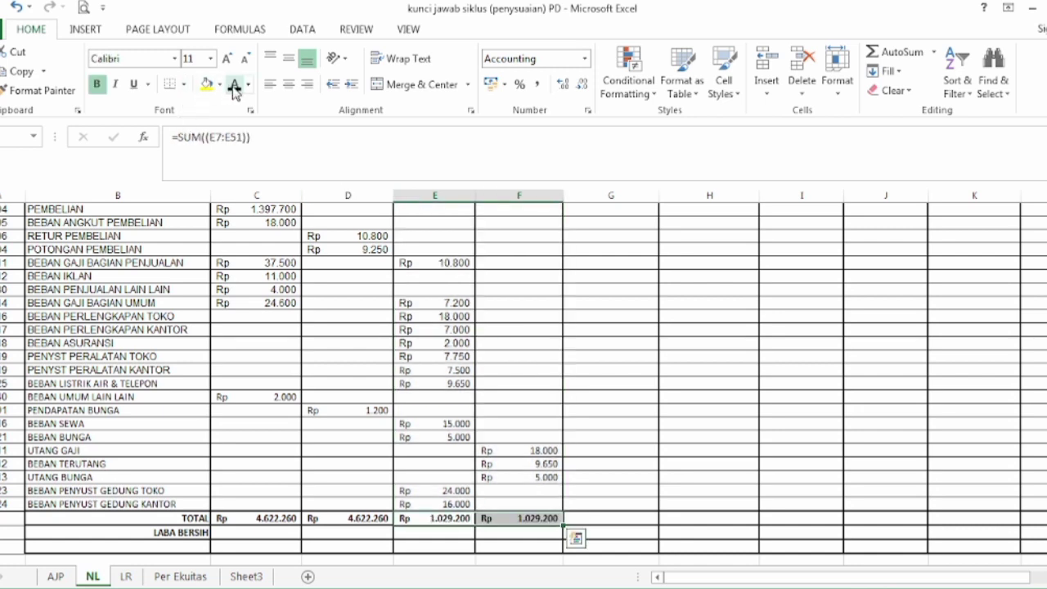
click(549, 365)
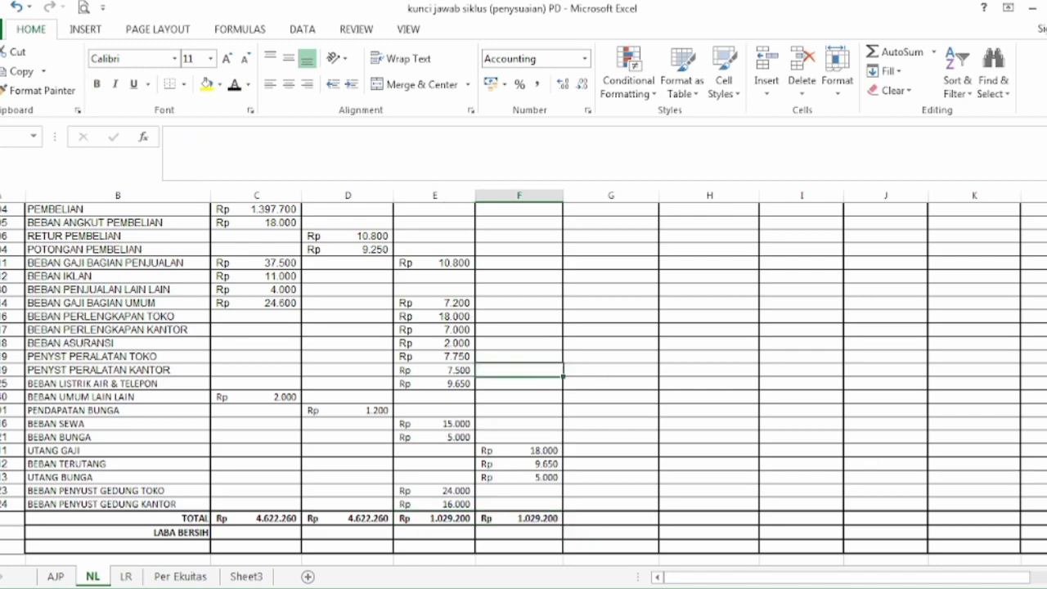
Step: Highlight the KAS row's Neraca Saldo debit and Penyesuaian debit cells in yellow
scroll(1014, 450, up, 12)
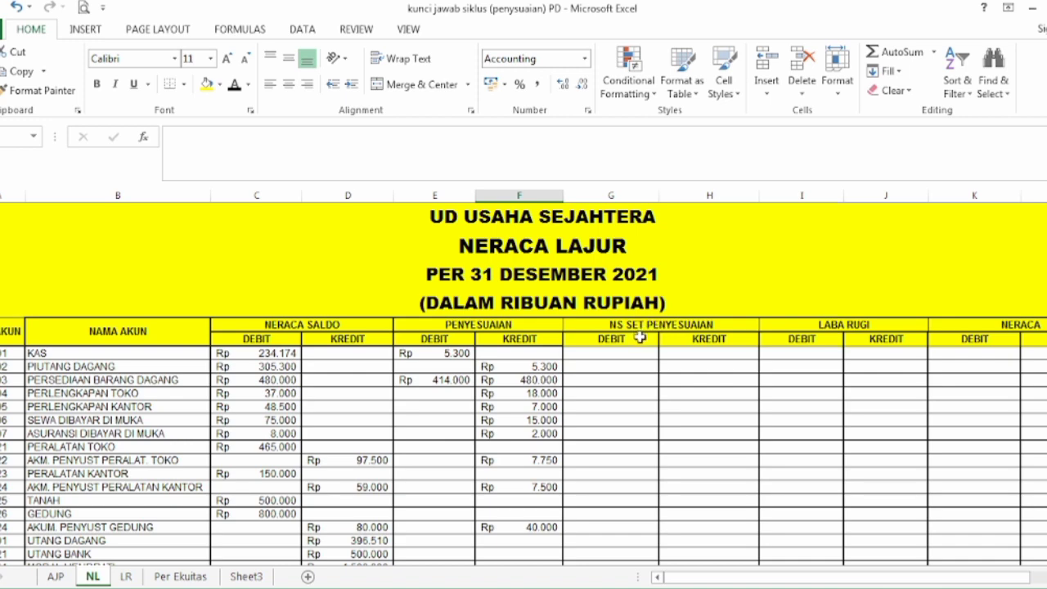
click(276, 353)
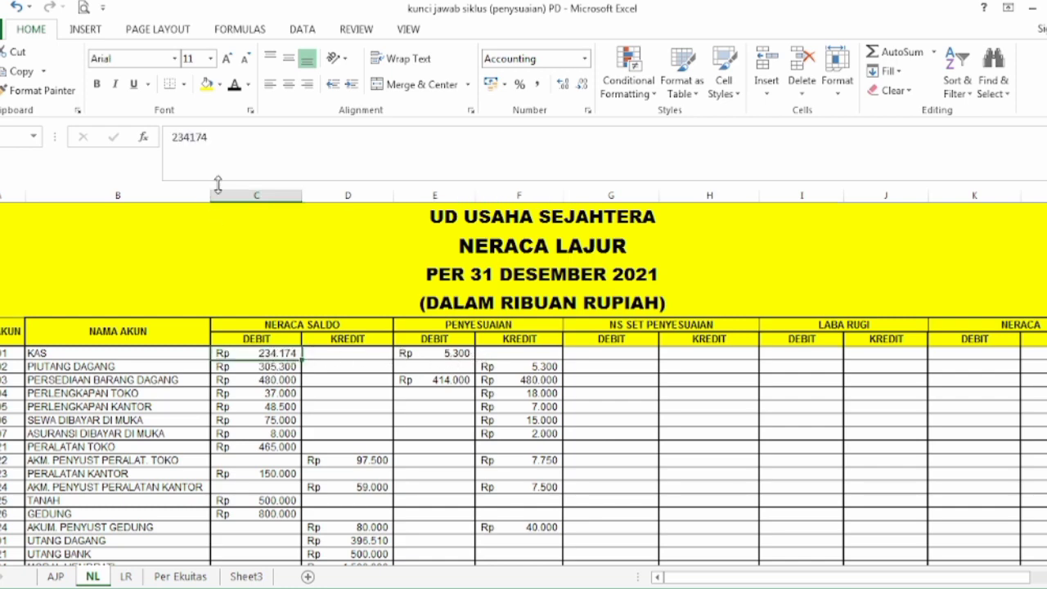
click(207, 87)
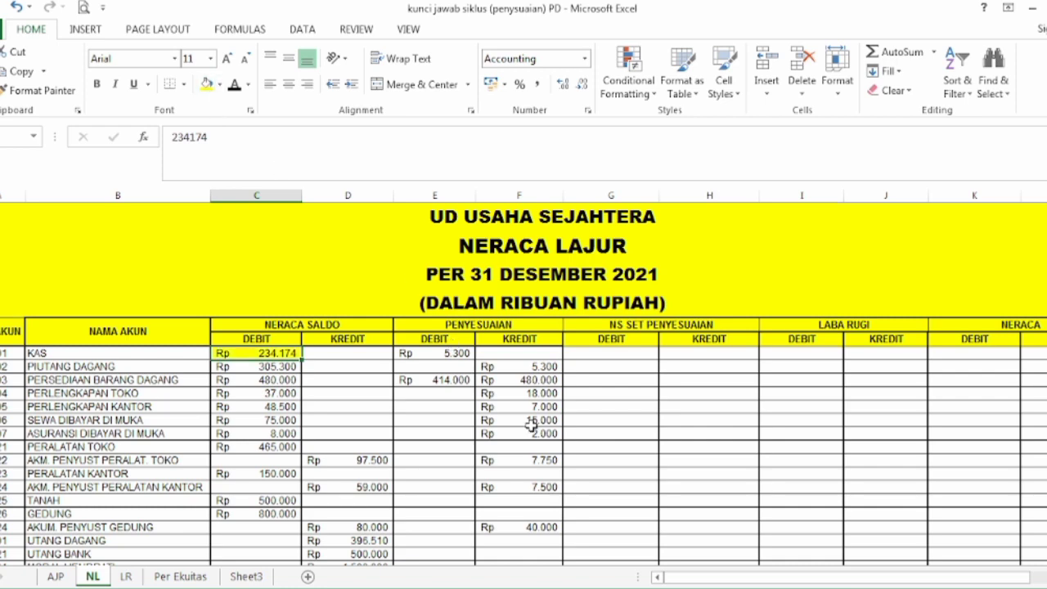
click(454, 354)
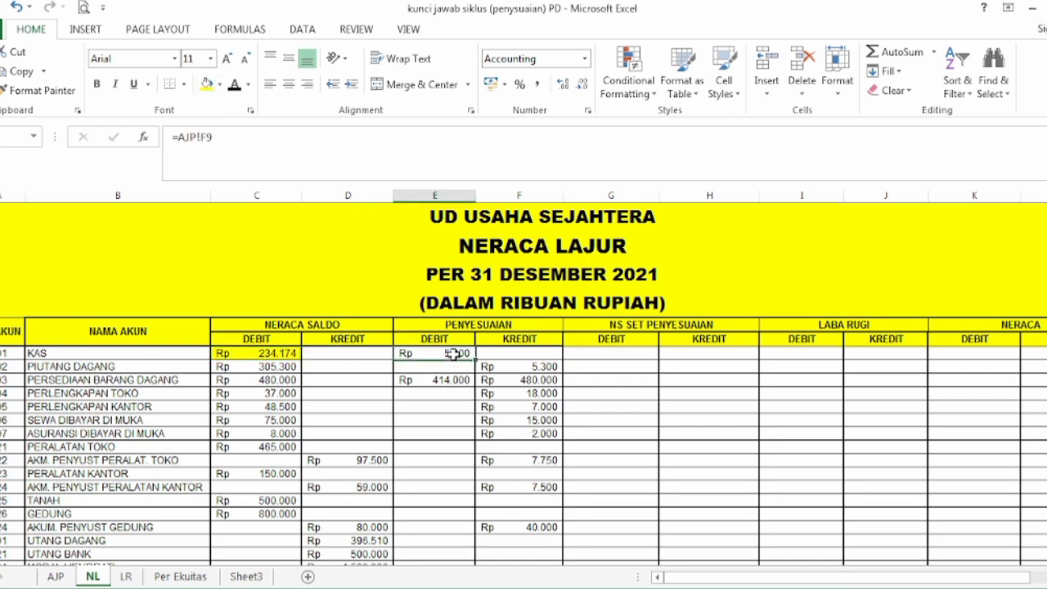
click(207, 87)
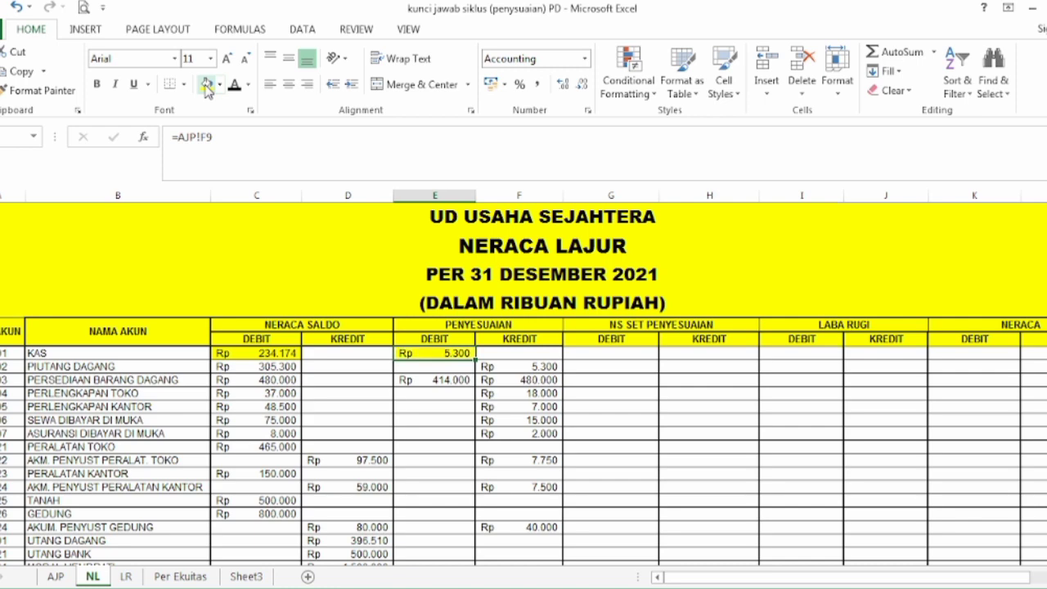
Step: Give the KAS row's NS Set Penyesuaian debit cell, with the formula =C7+E7-F7, a black font and yellow fill
click(606, 355)
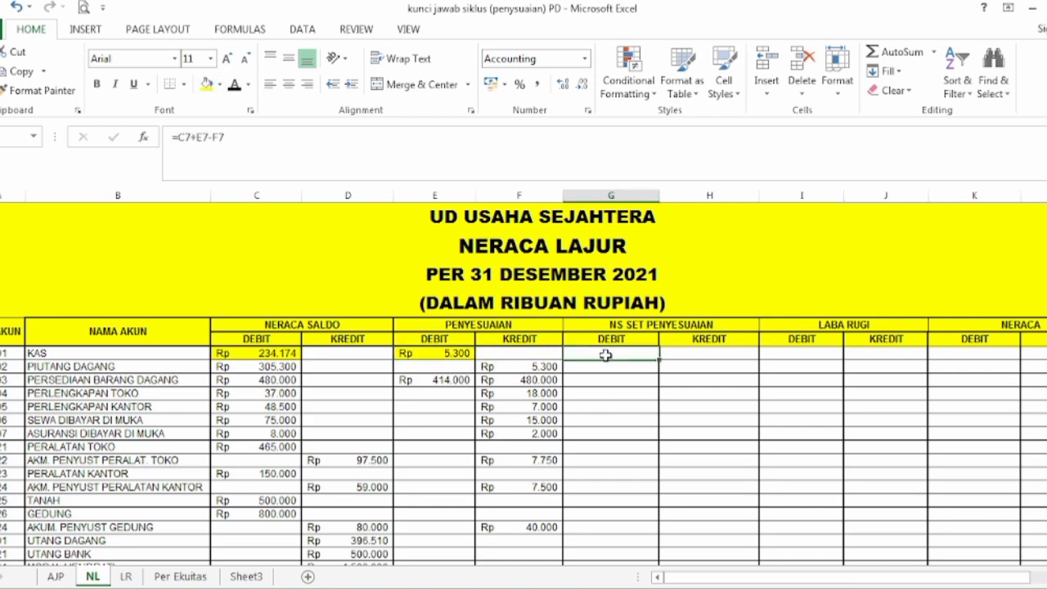
click(232, 91)
click(207, 85)
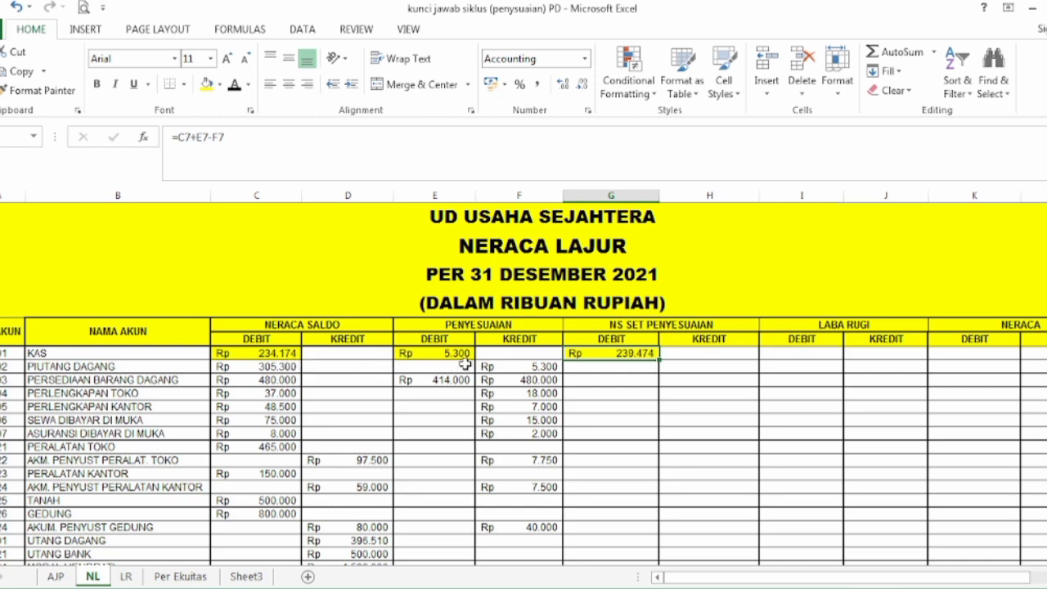
Step: Set the font colour of all NS Set Penyesuaian debit and credit cells from KAS through BEBAN PENYUST GEDUNG KANTOR to black
click(604, 367)
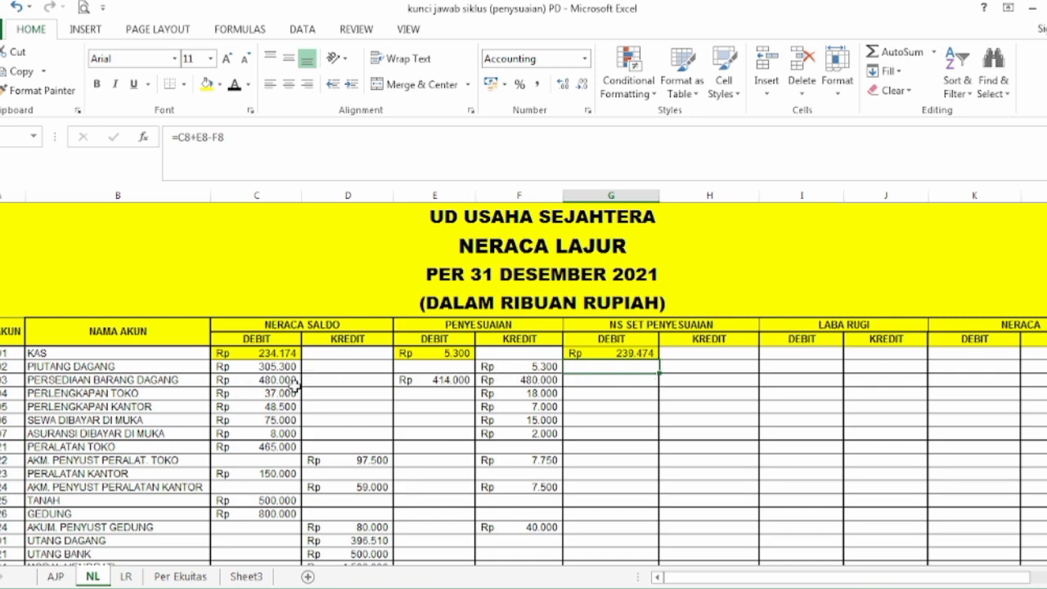
click(625, 357)
key(shift+Right)
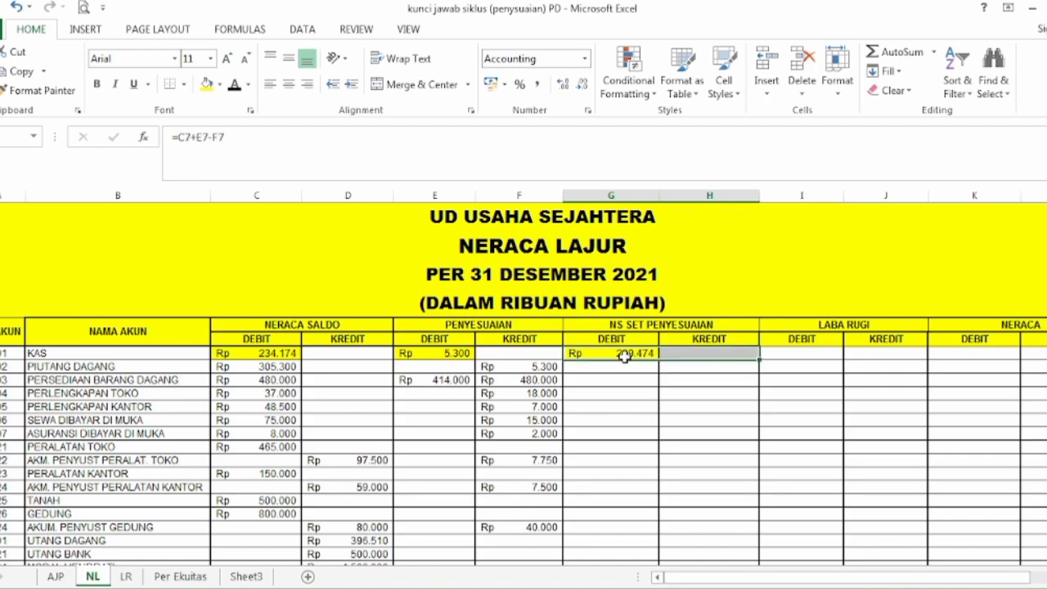
key(shift+Down)
key(shift+Down)
key(shift+Down)
key(shift+Down)
key(shift+Down)
key(shift+Down)
key(shift+Down)
key(shift+Down)
key(shift+Down)
key(shift+Down)
key(shift+Down)
key(shift+Down)
key(shift+Down)
key(shift+Down)
key(shift+Down)
key(shift+Down)
key(shift+Down)
key(shift+Down)
key(shift+Down)
key(shift+Down)
key(shift+Down)
key(shift+Down)
key(shift+Down)
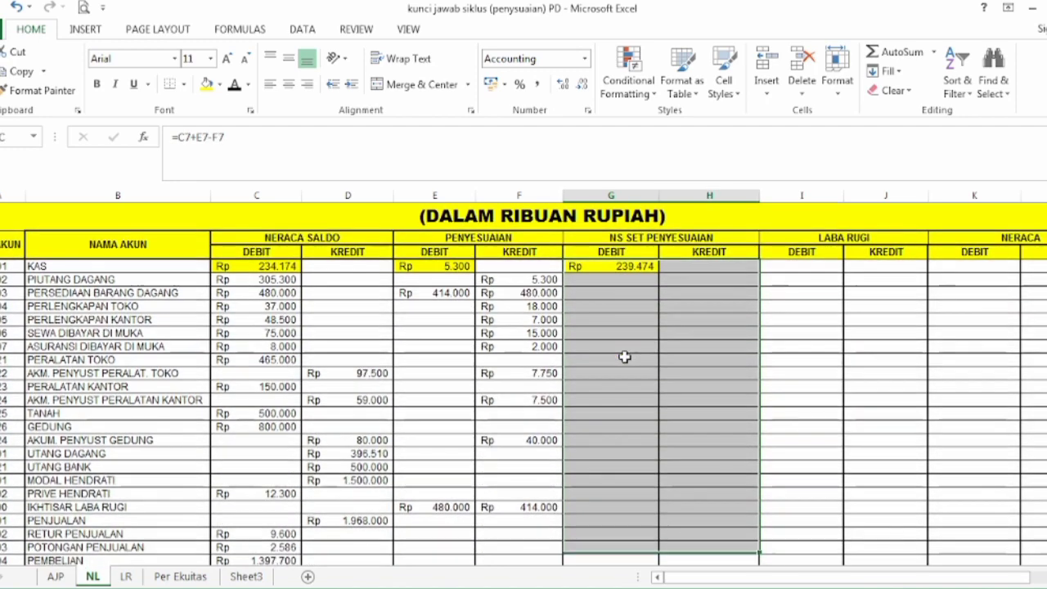
key(shift+Down)
key(shift+Down)
key(shift+Down)
key(shift+Down)
key(shift+Down)
key(shift+Down)
key(shift+Down)
key(shift+Down)
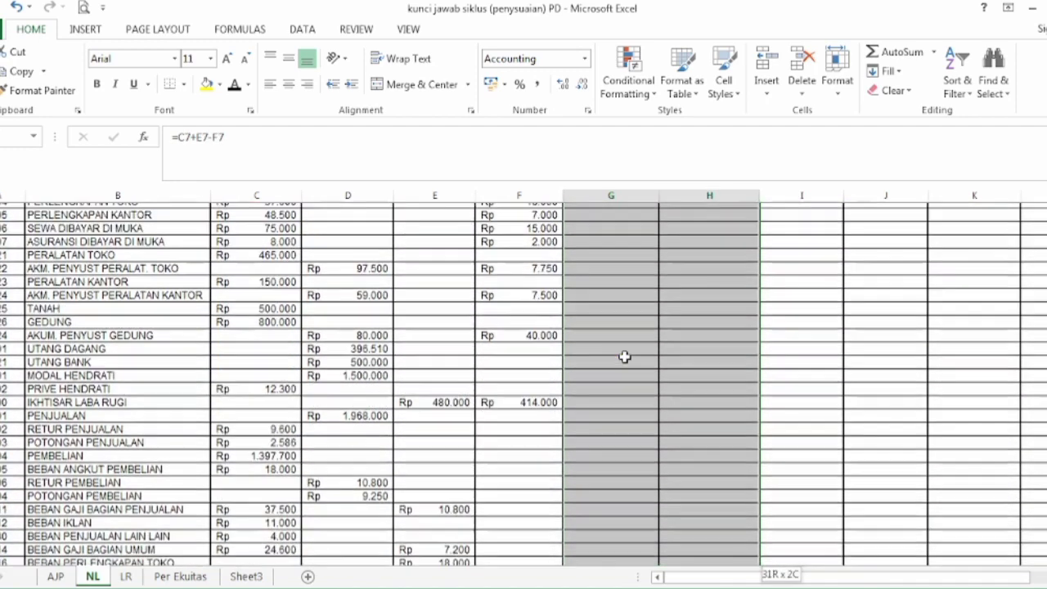
key(shift+Down)
key(shift+Down)
key(shift+Down)
key(shift+Down)
key(shift+Down)
key(shift+Down)
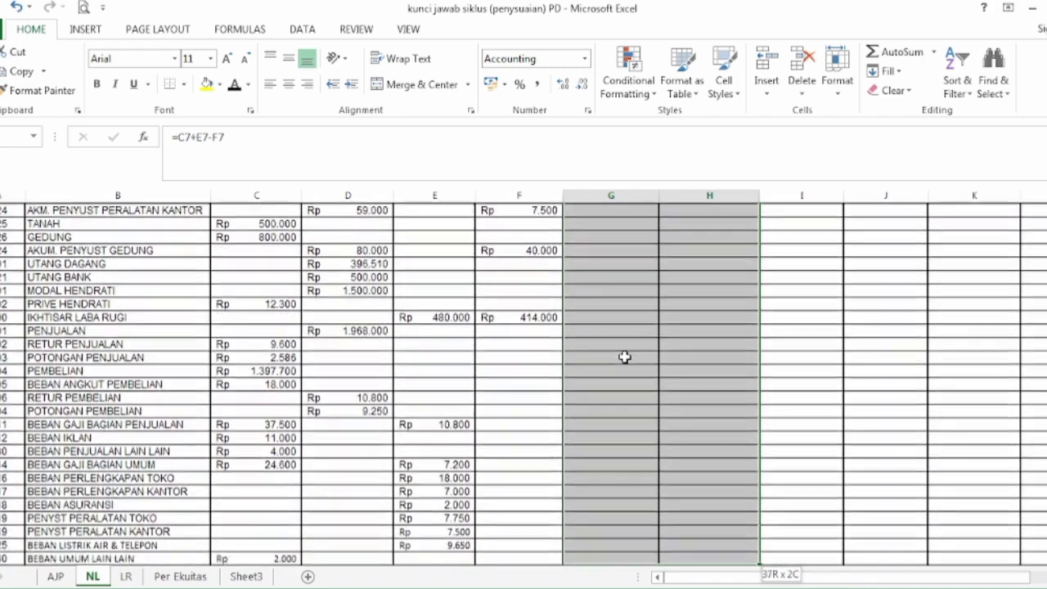
key(shift+Down)
key(shift+Down)
key(shift+Down)
key(shift+Down)
key(shift+Down)
key(shift+Down)
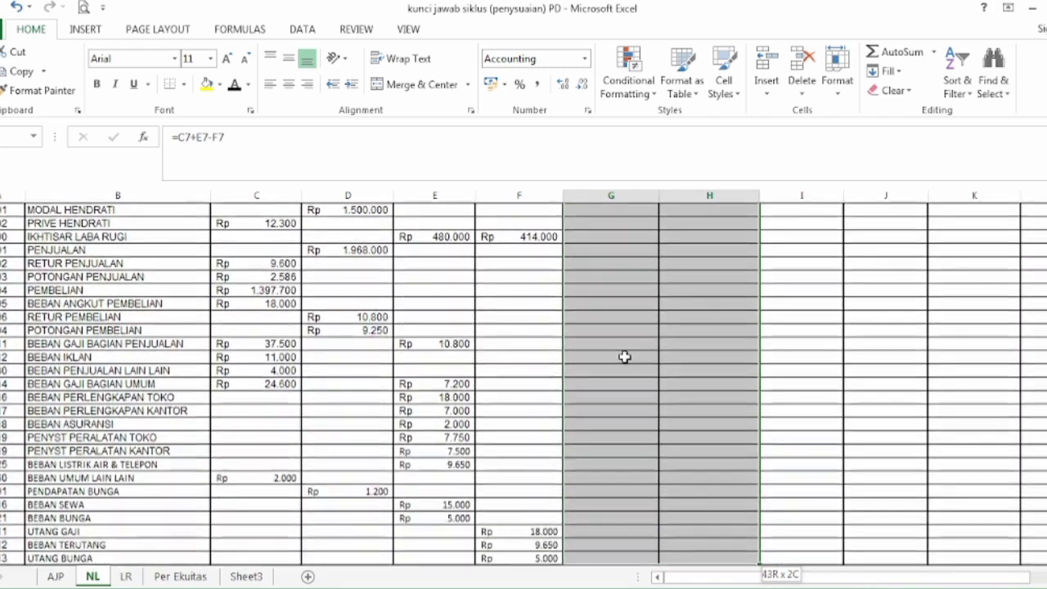
key(shift+Down)
key(shift+Up)
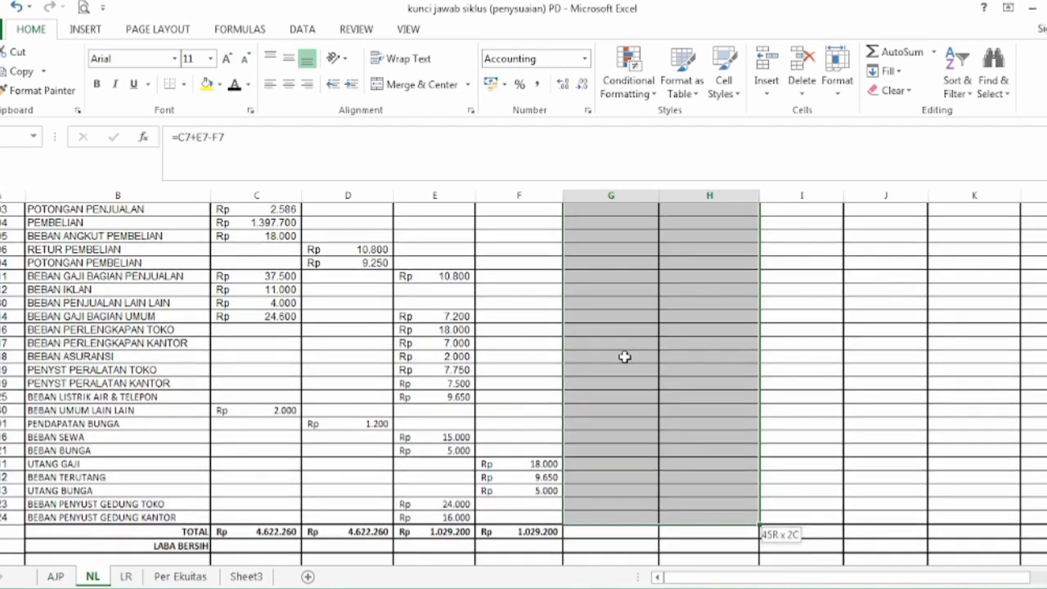
key(shift+Up)
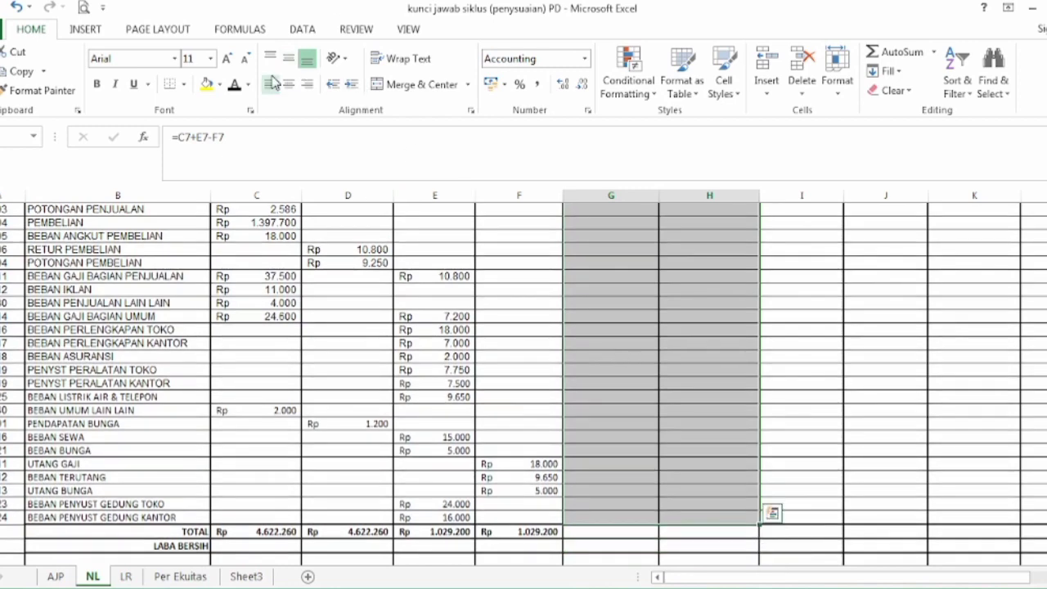
key(ctrl+BackSpace)
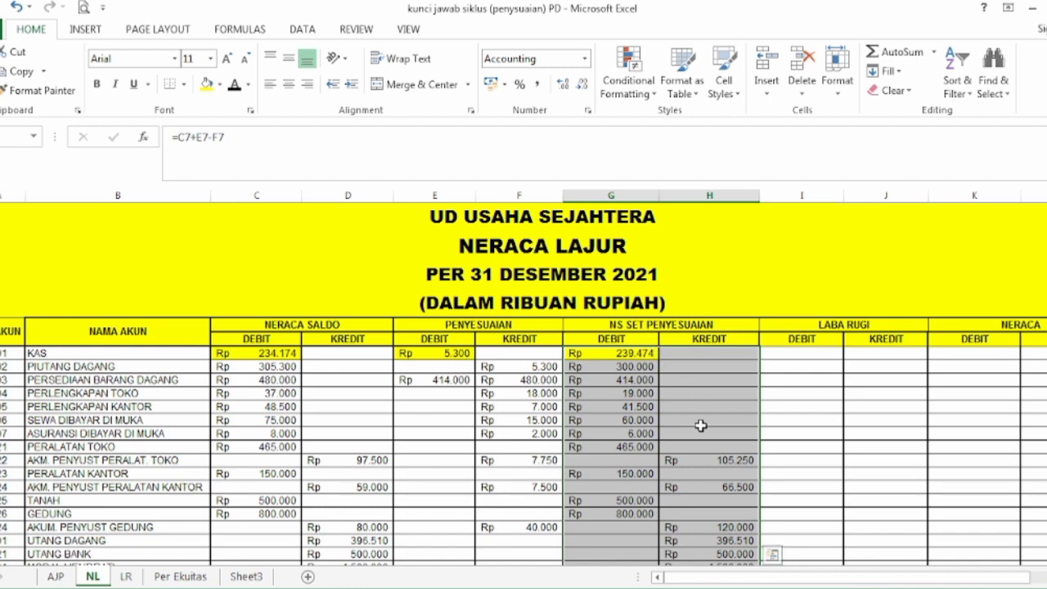
Step: Highlight the AKM. PENYUST PERALAT. TOKO row's credit cells in yellow under Neraca Saldo, Penyesuaian and NS Set Penyesuaian
click(703, 464)
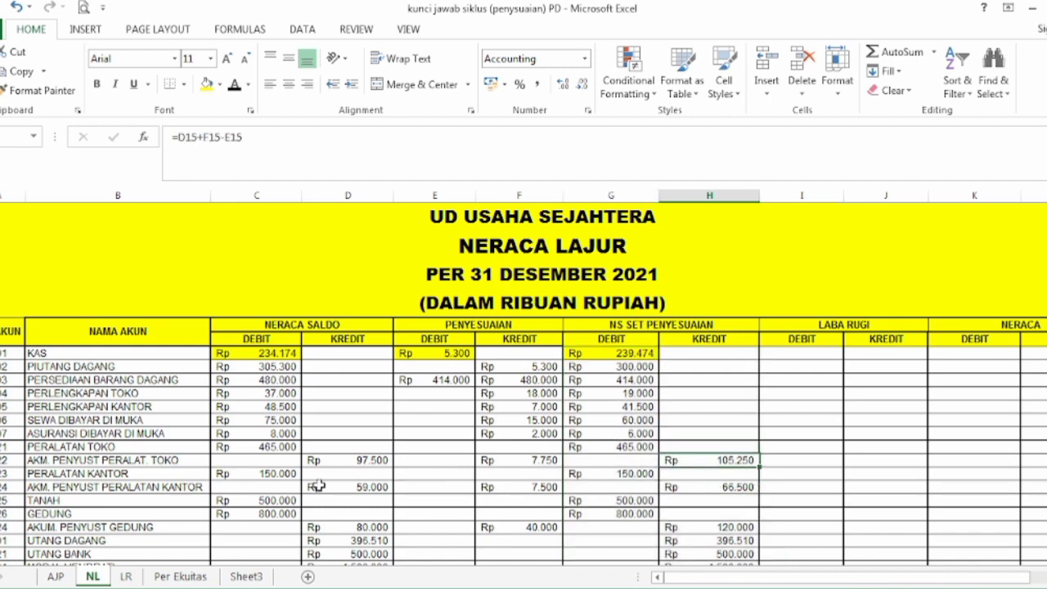
click(338, 460)
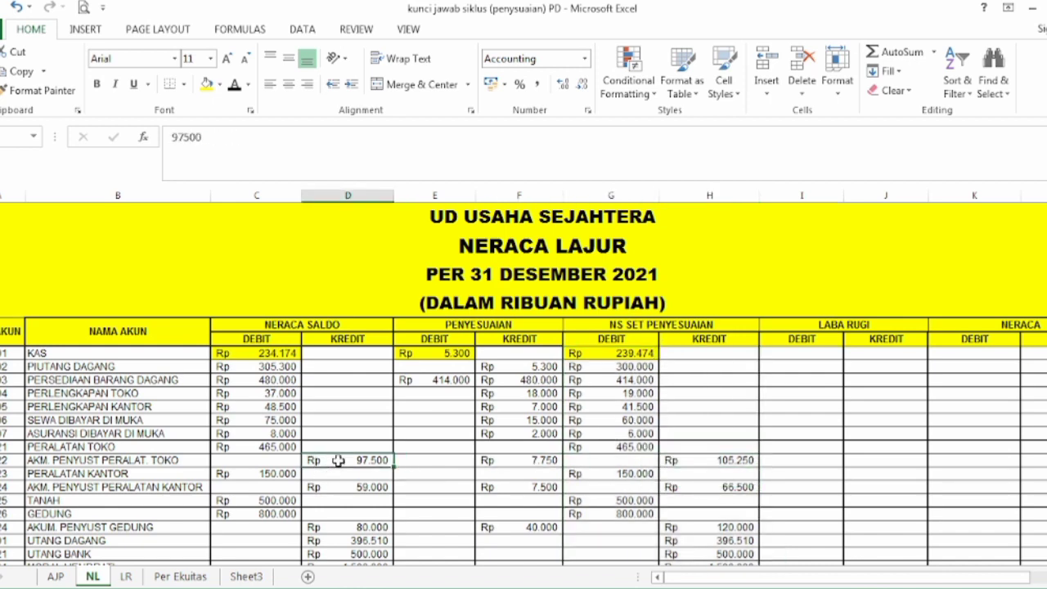
click(209, 87)
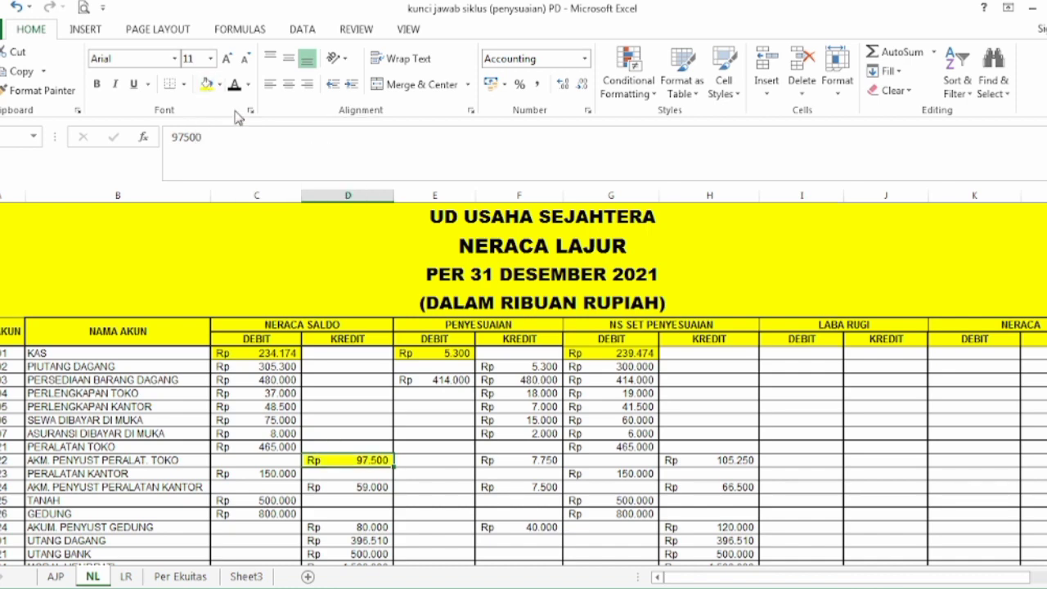
click(553, 463)
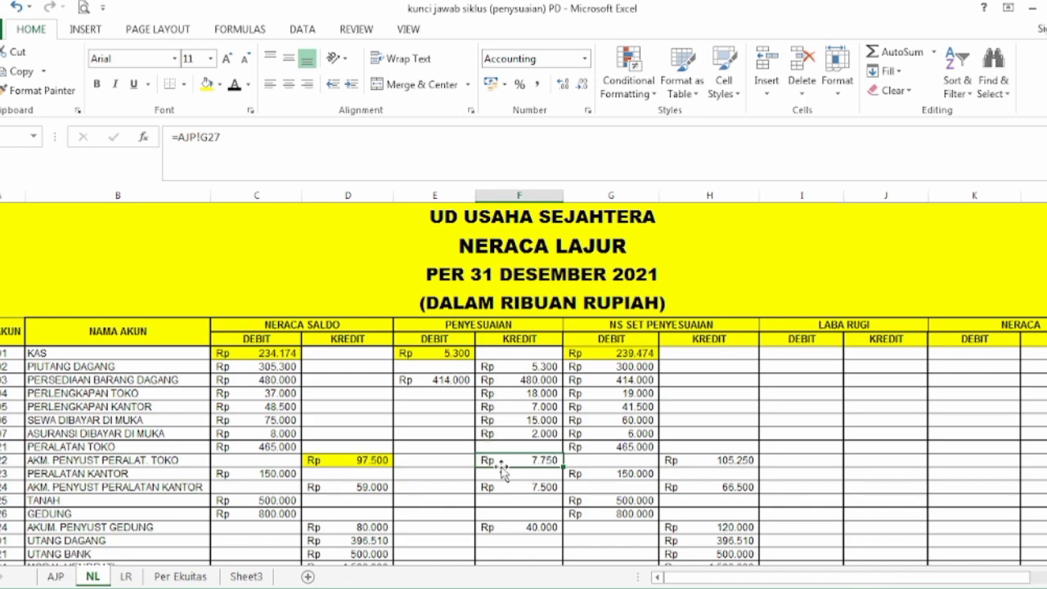
click(207, 85)
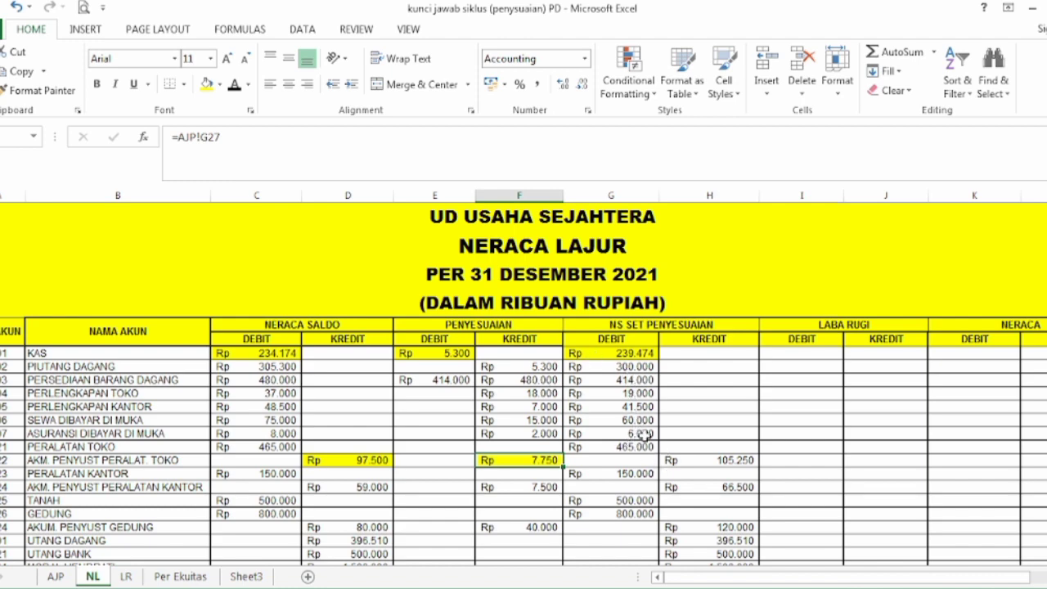
click(693, 461)
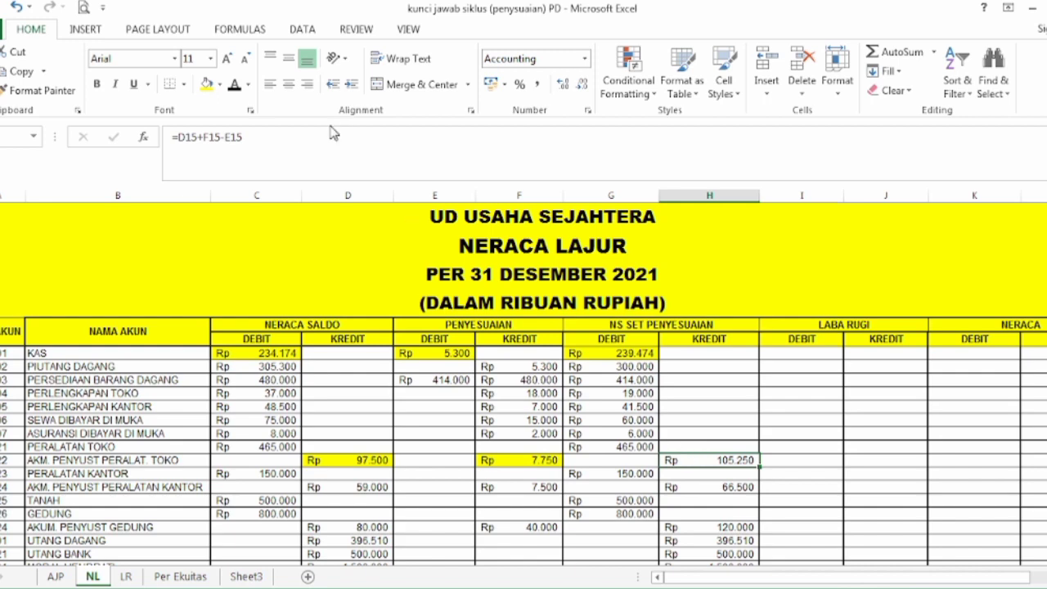
click(210, 85)
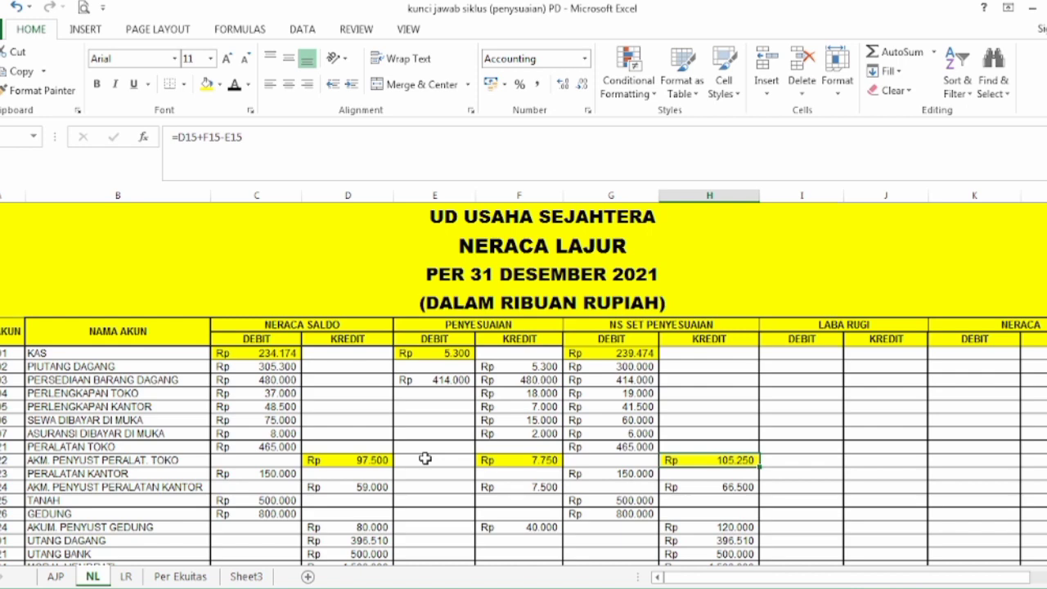
Step: Highlight the PERLENGKAPAN TOKO row's Neraca Saldo debit, Penyesuaian credit and NS Set Penyesuaian debit cells in yellow
click(282, 381)
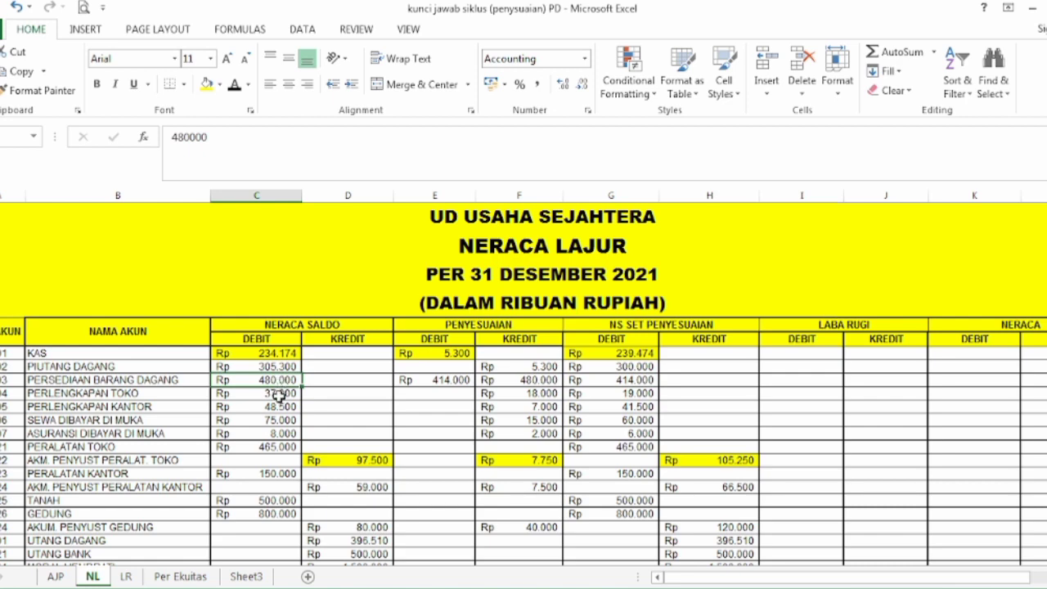
click(279, 393)
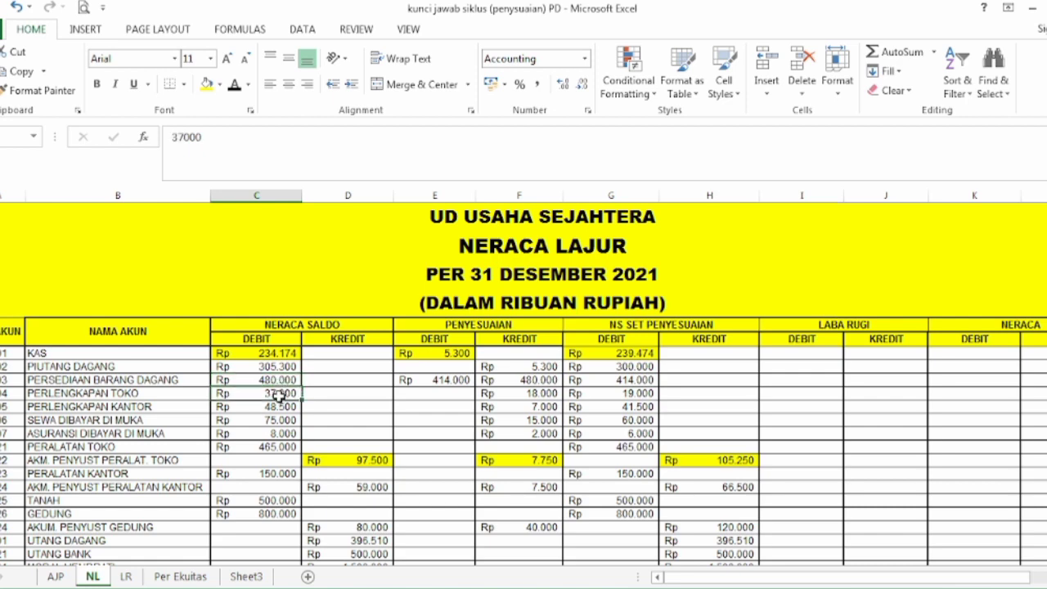
click(209, 88)
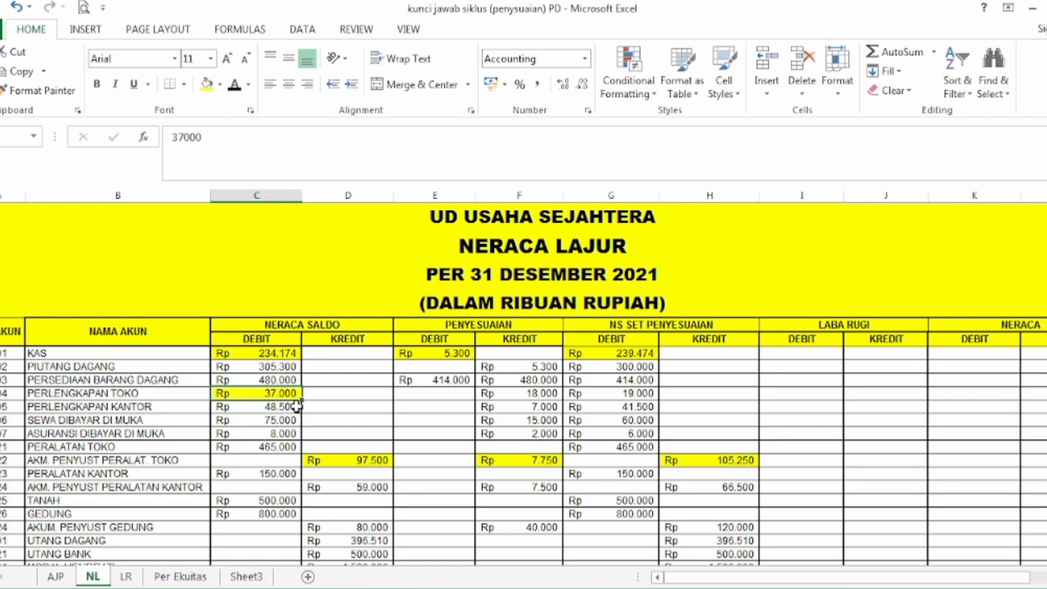
click(536, 394)
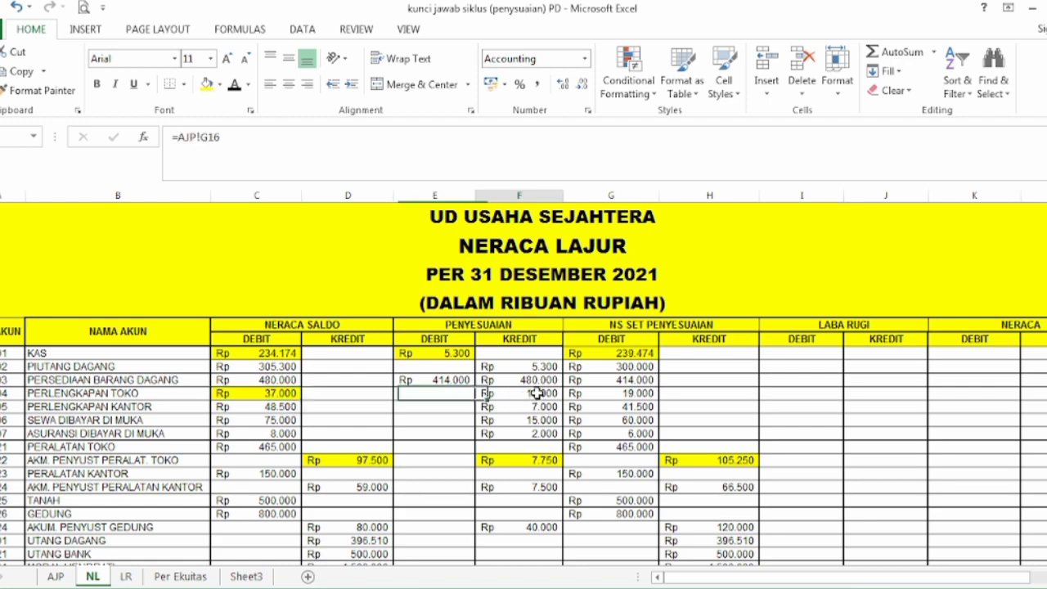
click(204, 89)
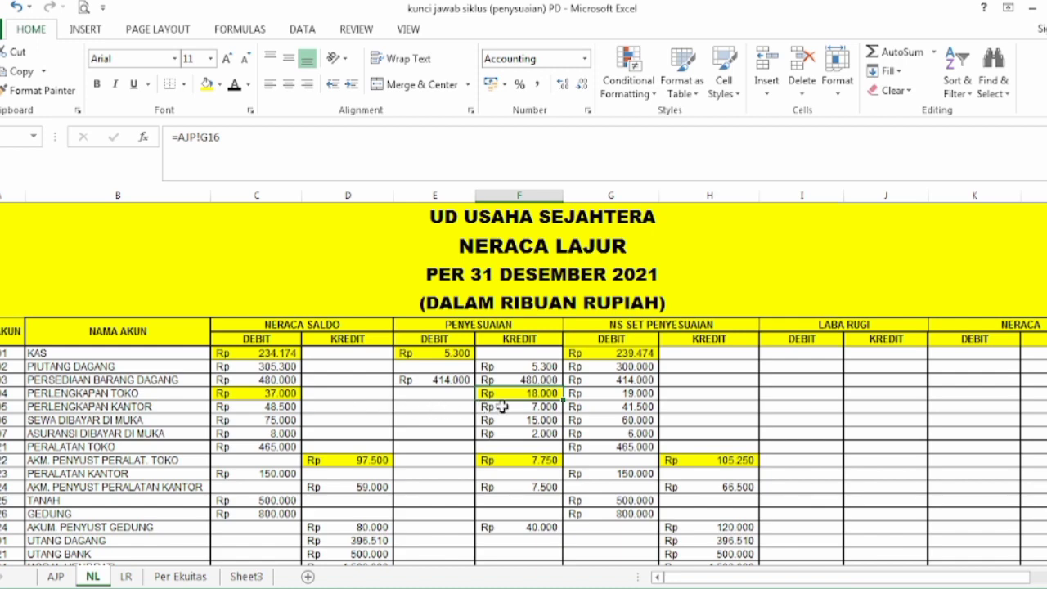
click(592, 396)
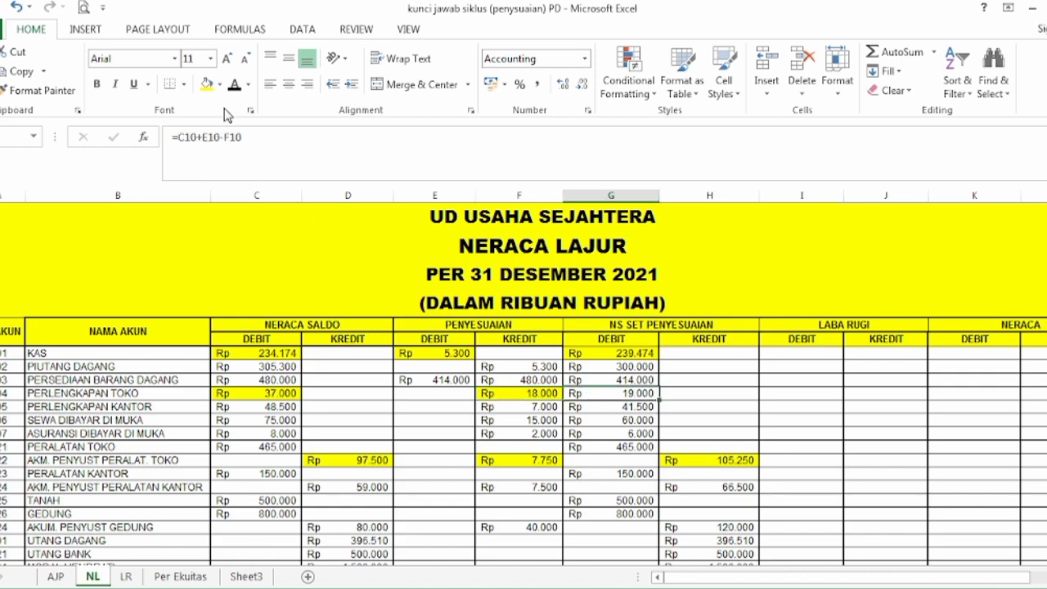
click(207, 84)
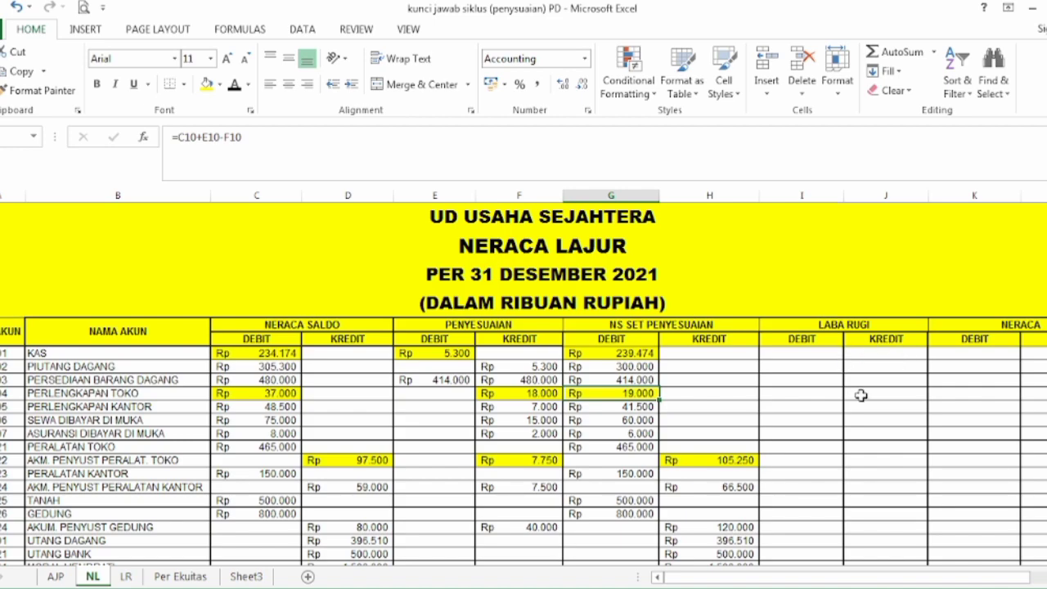
Step: Highlight the account names from IKHTISAR LABA RUGI through BEBAN BUNGA in yellow
scroll(523, 409, down, 1)
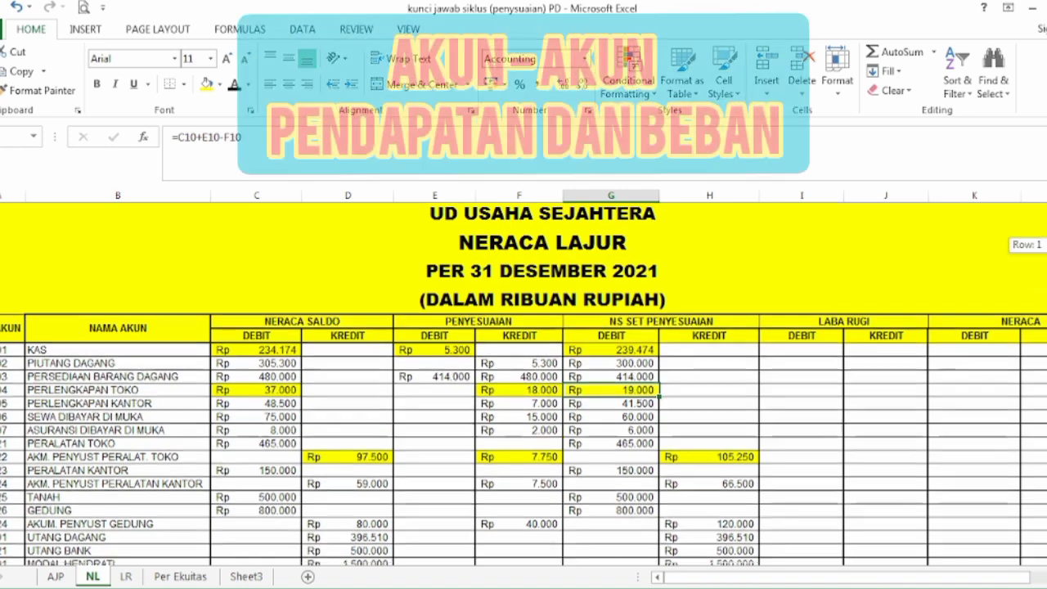
scroll(523, 384, down, 1)
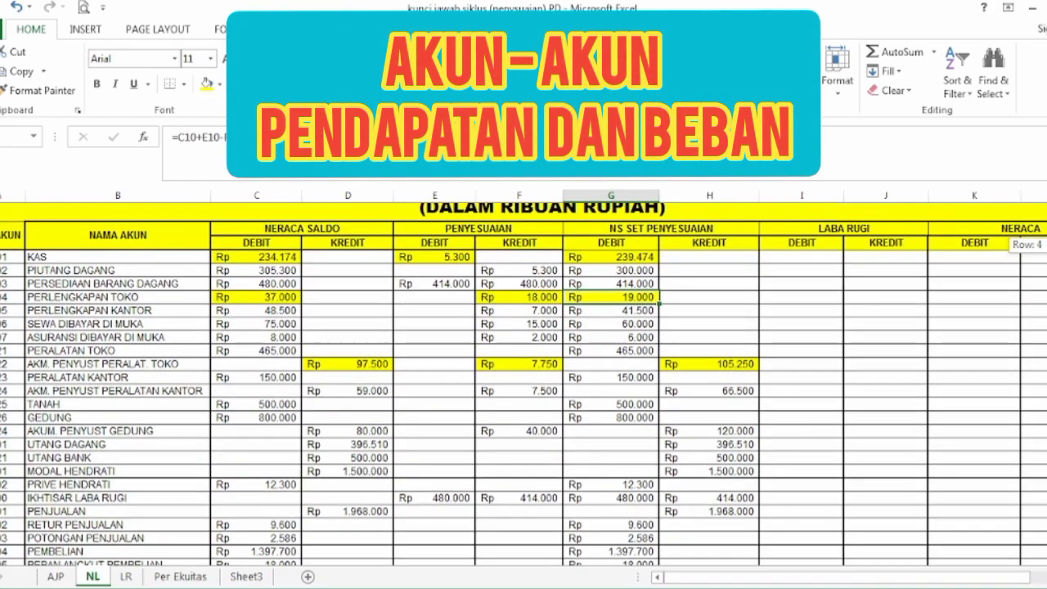
scroll(524, 385, down, 1)
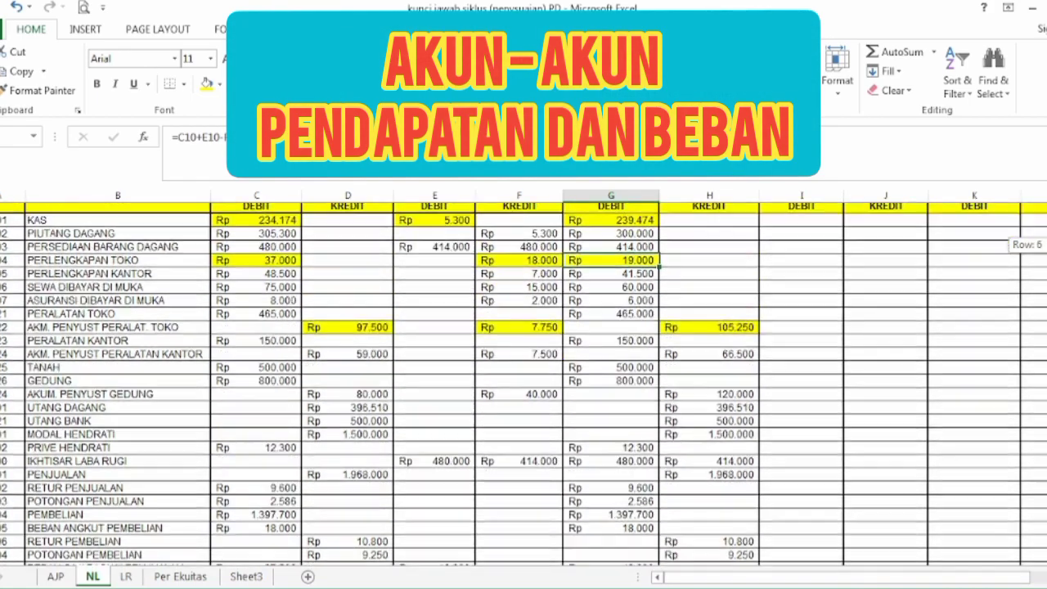
scroll(523, 385, down, 1)
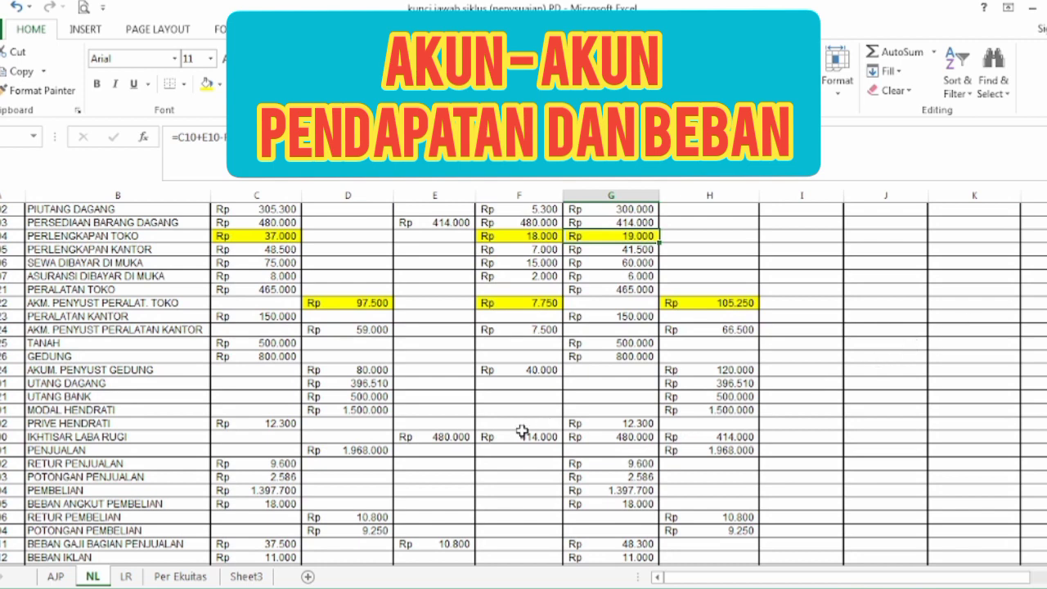
click(769, 438)
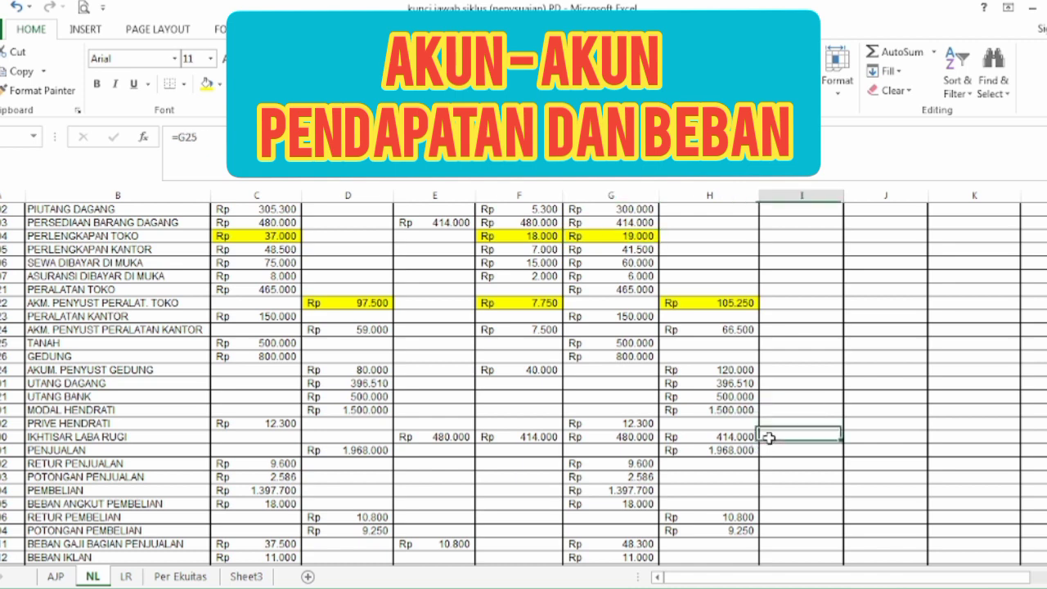
click(58, 438)
key(shift+Down)
key(shift+Down)
key(shift+Down)
key(shift+Down)
key(shift+Down)
key(shift+Down)
key(shift+Down)
key(shift+Down)
key(shift+Down)
key(shift+Down)
key(shift+Down)
key(shift+Down)
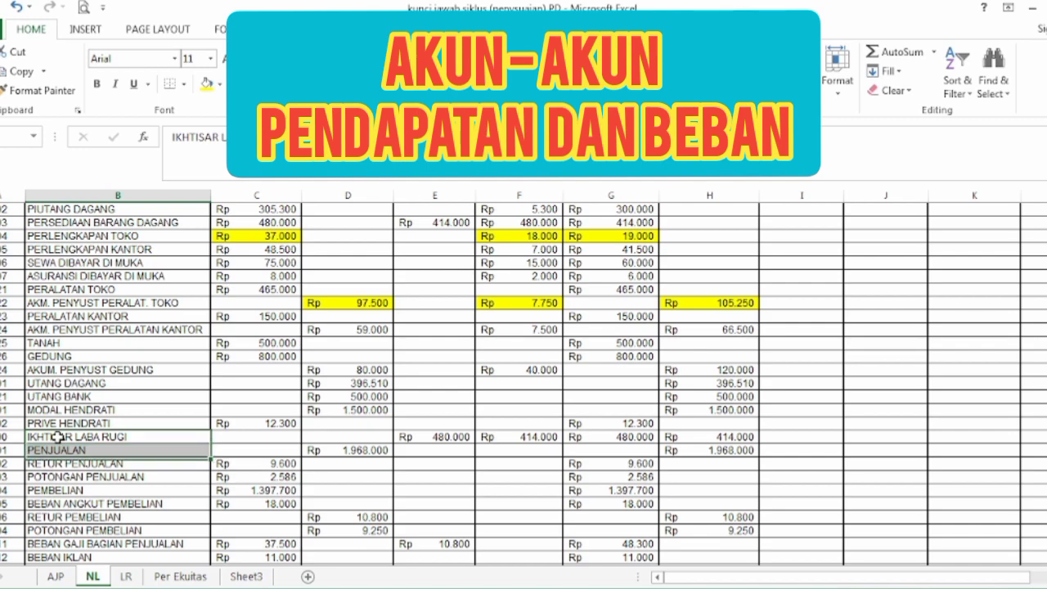
key(shift+Down)
key(shift+Down)
key(shift+Down)
key(shift+Down)
key(shift+Down)
key(shift+Down)
key(shift+Down)
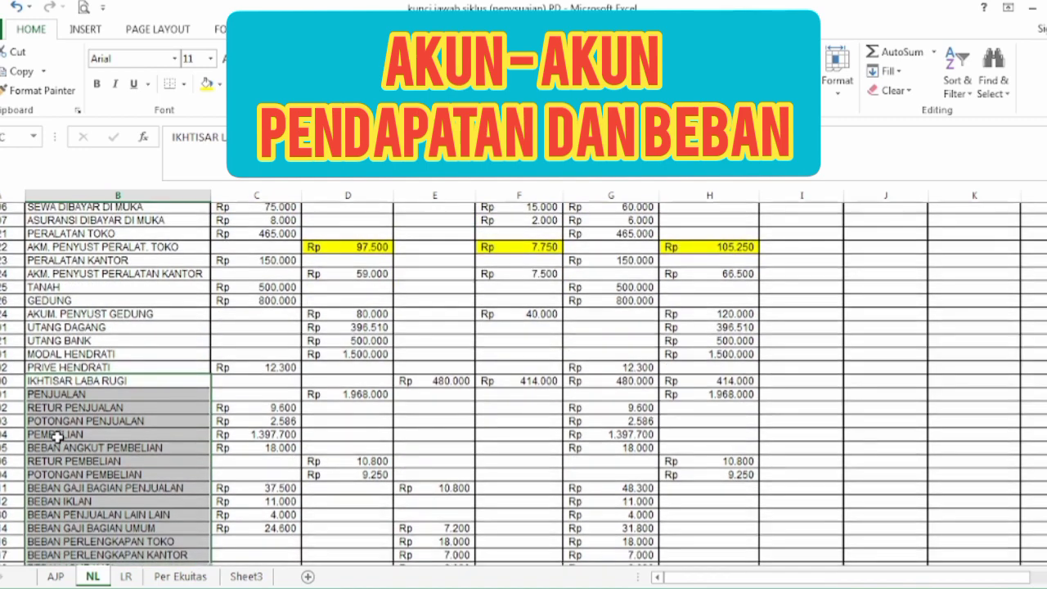
key(shift+Down)
key(shift+Down)
key(shift+Down)
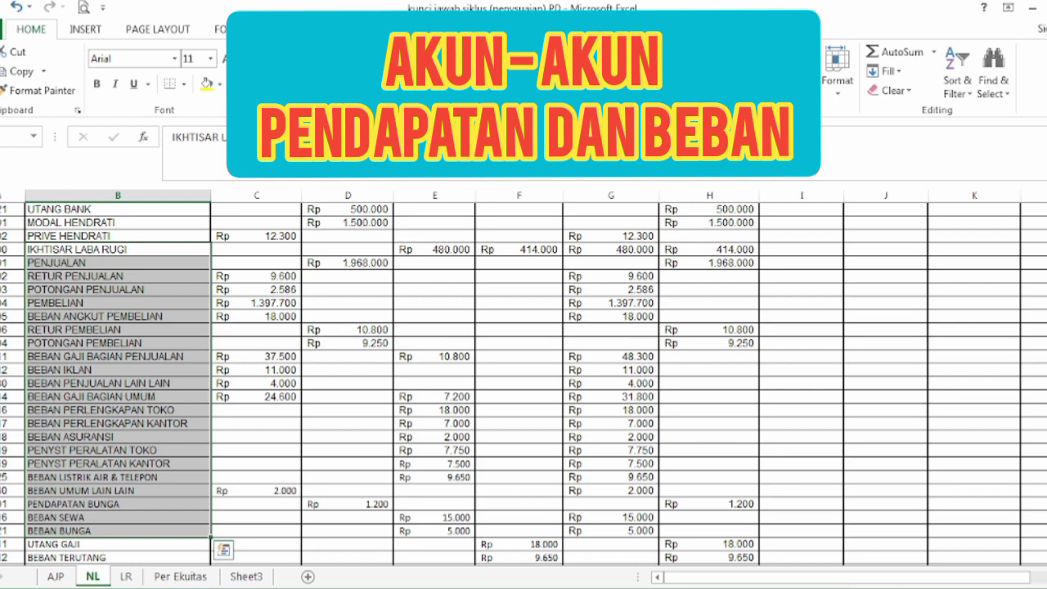
click(207, 85)
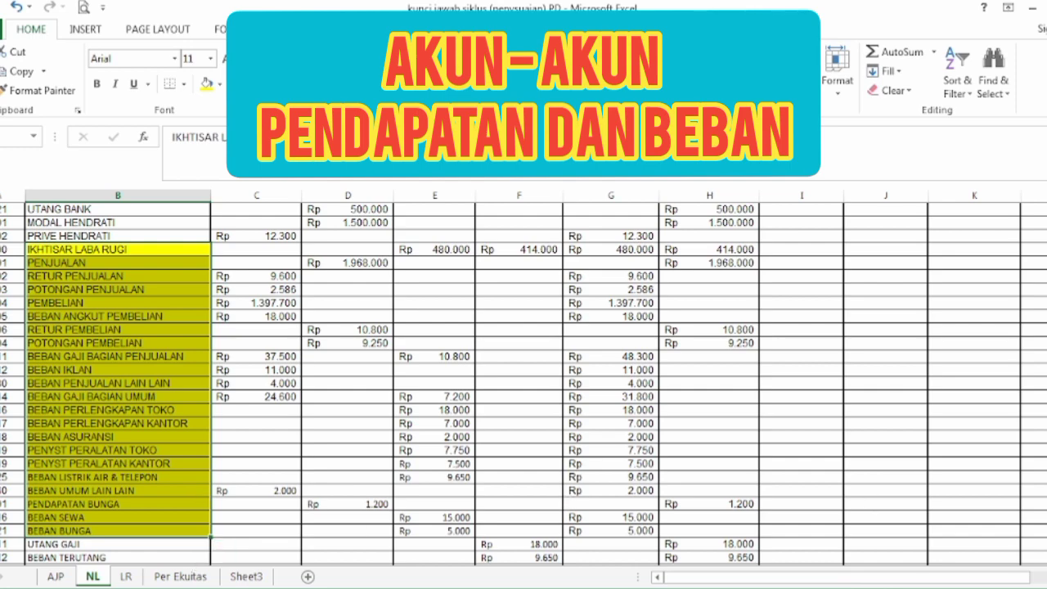
Step: Highlight the account names BEBAN PENYUST GEDUNG TOKO and BEBAN PENYUST GEDUNG KANTOR in yellow
scroll(523, 384, down, 1)
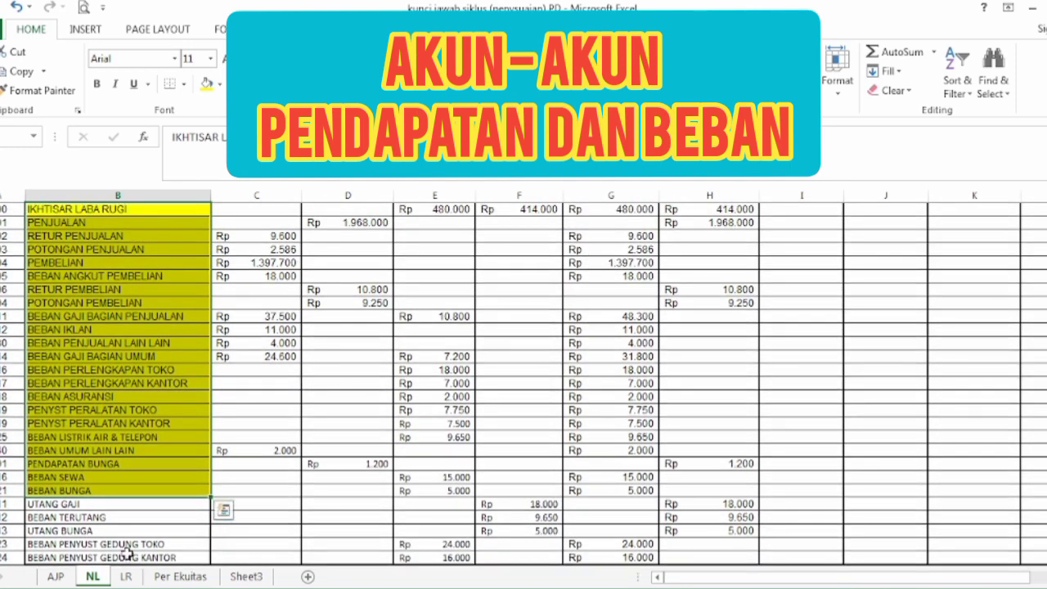
click(63, 546)
key(shift+Down)
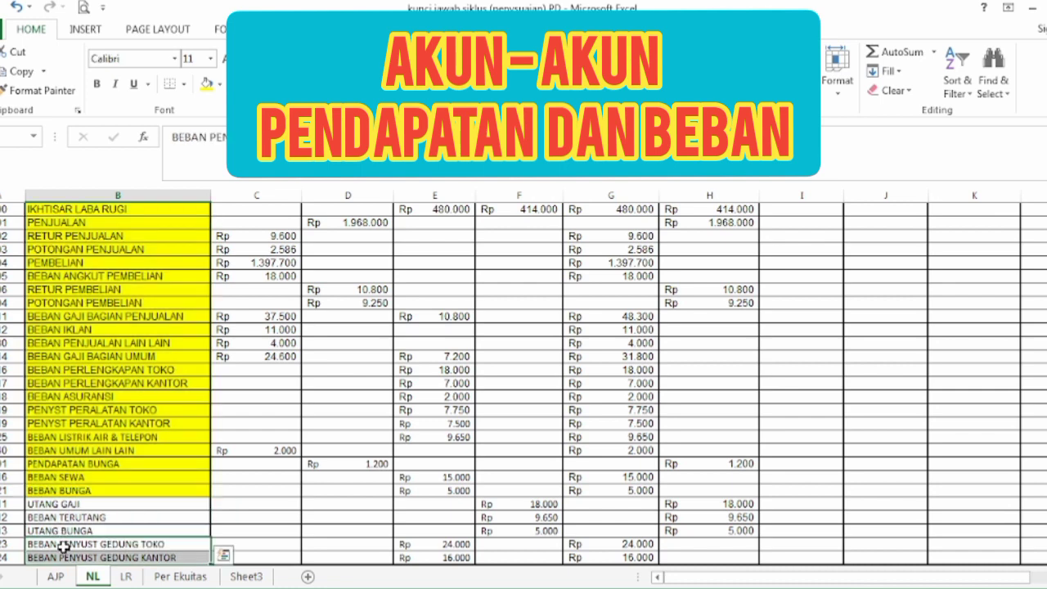
click(208, 85)
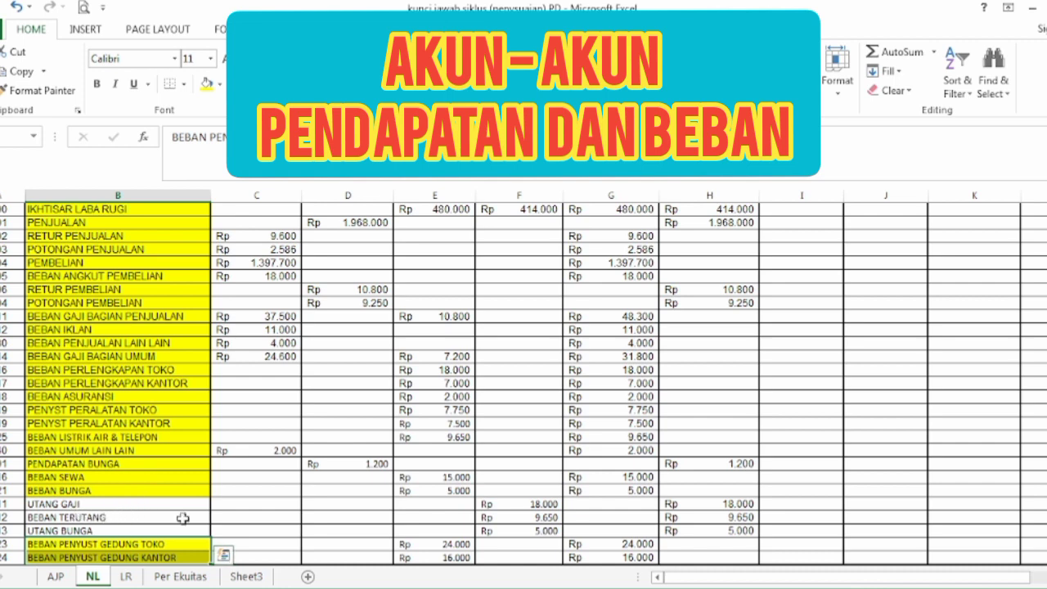
Step: Select the Laba Rugi debit and credit cells from the IKHTISAR LABA RUGI row down through the income and expense accounts
drag(1041, 426, 1041, 394)
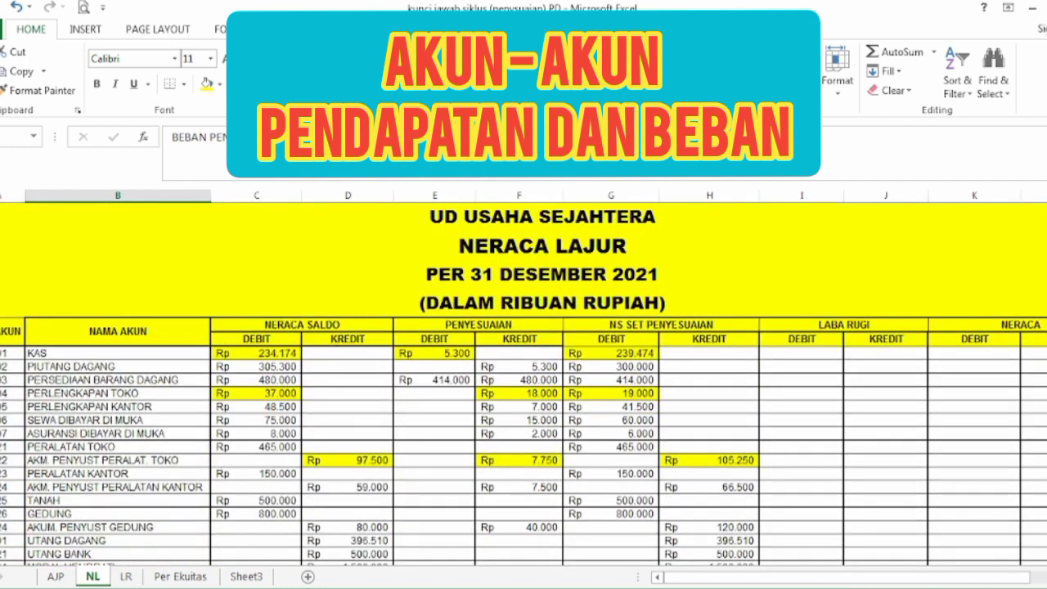
drag(1041, 304, 1041, 309)
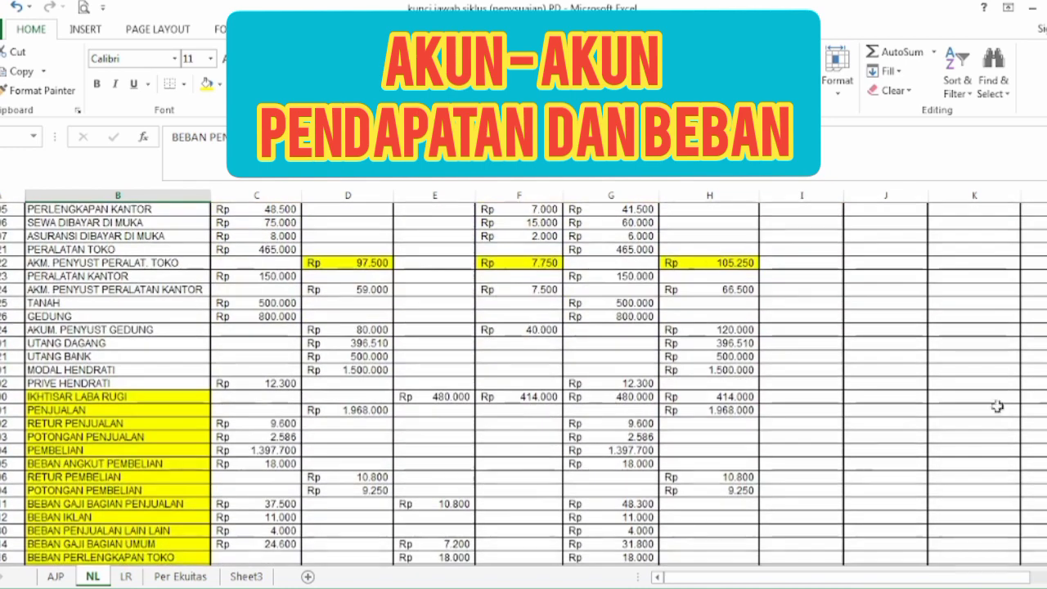
click(795, 396)
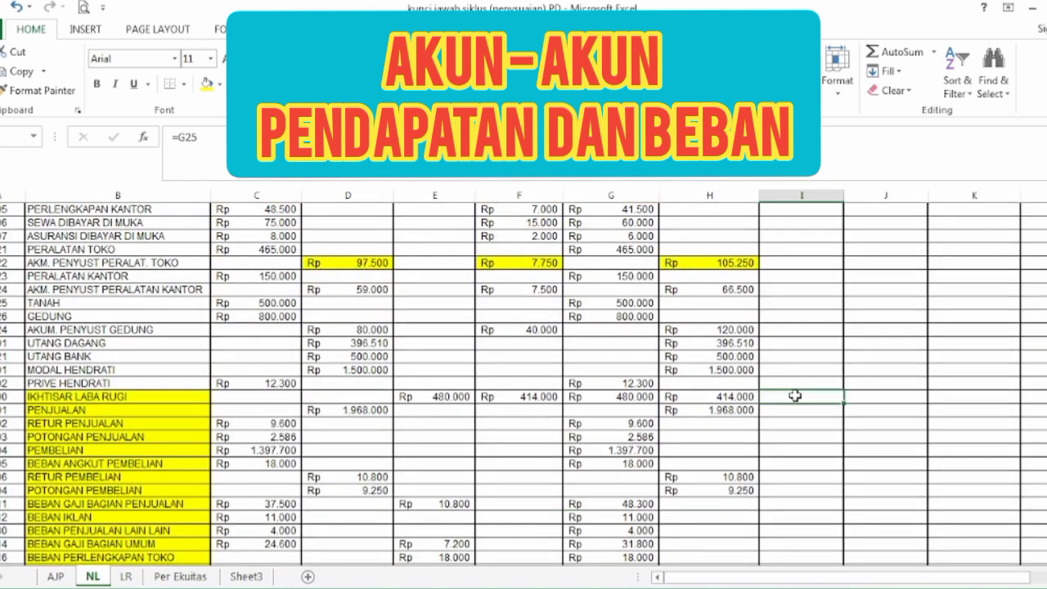
key(shift+Right)
key(shift+Down)
key(shift+Down)
key(shift+Down)
key(shift+Down)
key(shift+Down)
key(shift+Down)
key(shift+Down)
key(shift+Down)
key(shift+Down)
key(shift+Down)
key(shift+Down)
key(shift+Down)
key(shift+Down)
key(shift+Down)
key(shift+Down)
key(shift+Down)
key(shift+Down)
key(shift+Down)
key(shift+Down)
key(shift+Down)
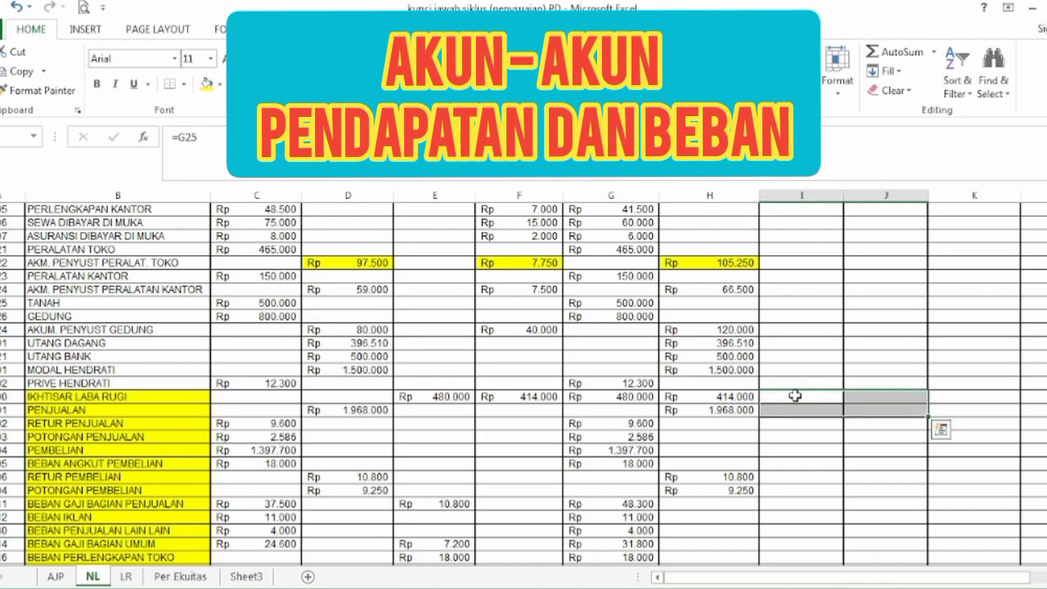